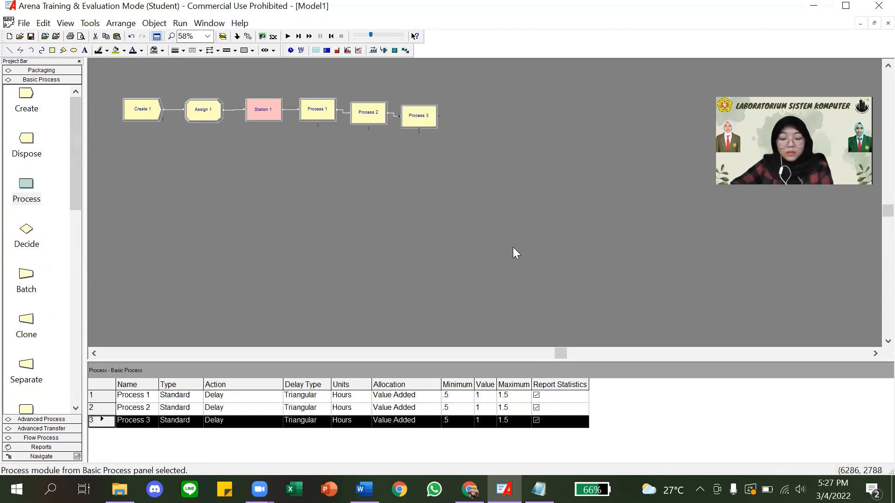
# Place a Route module below Process 3 and a Station module to the right of the Route.
pyautogui.scroll(-1, 33, 332)
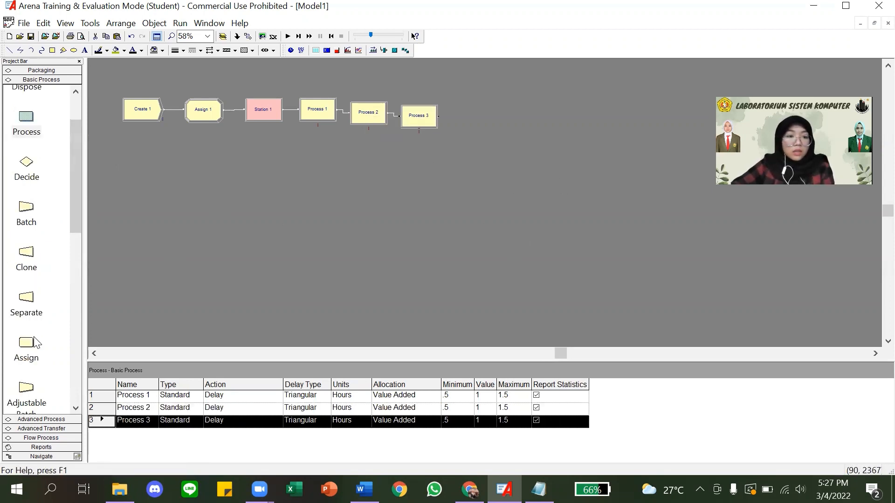
pyautogui.scroll(1, 34, 336)
pyautogui.click(42, 419)
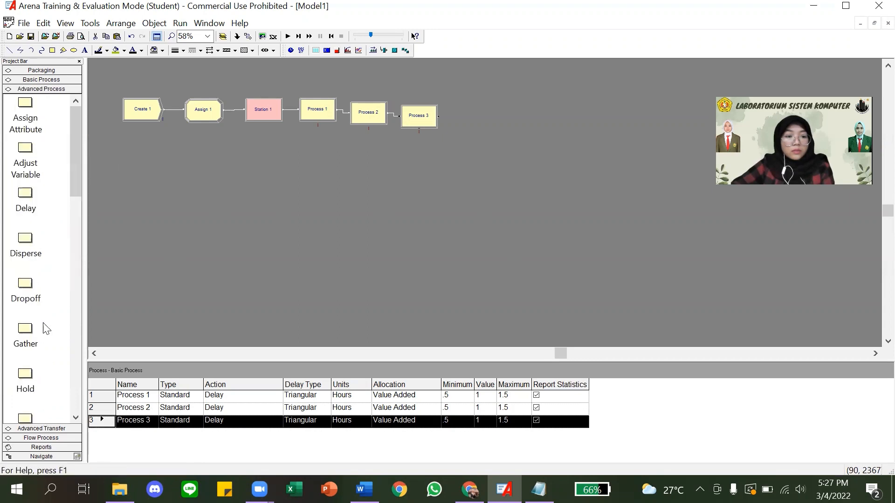
pyautogui.click(41, 429)
pyautogui.click(28, 307)
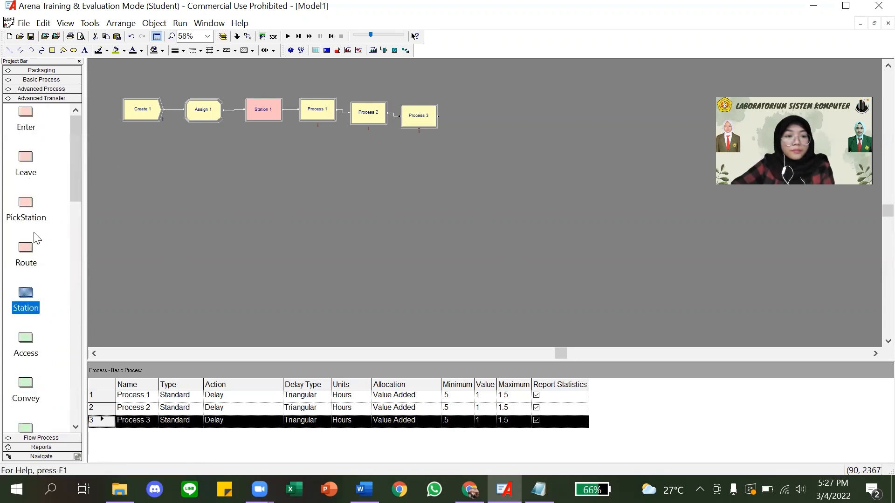
pyautogui.scroll(-4, 36, 335)
pyautogui.scroll(4, 36, 341)
pyautogui.scroll(-4, 40, 345)
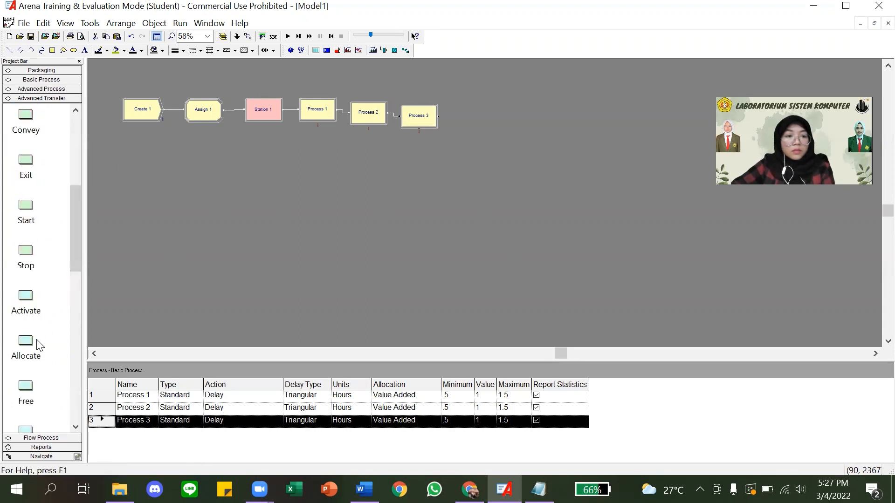
pyautogui.scroll(4, 40, 345)
pyautogui.moveTo(26, 184); pyautogui.dragTo(399, 159)
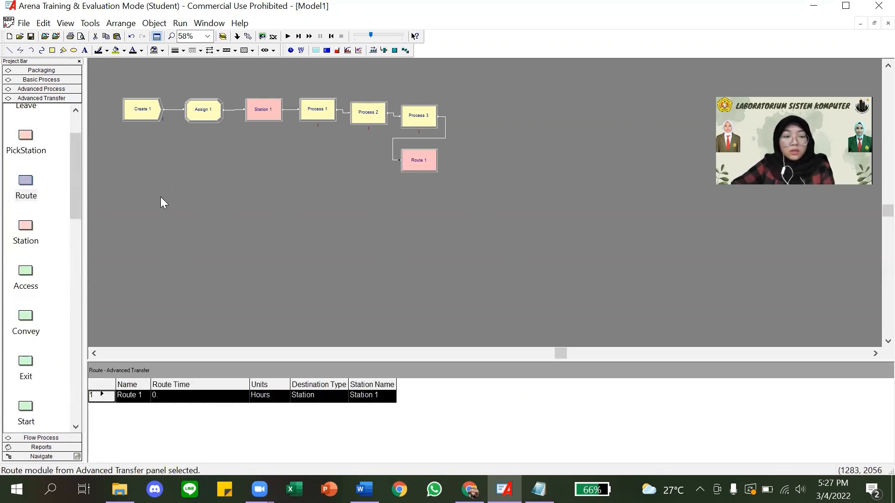
pyautogui.moveTo(26, 225); pyautogui.dragTo(464, 178)
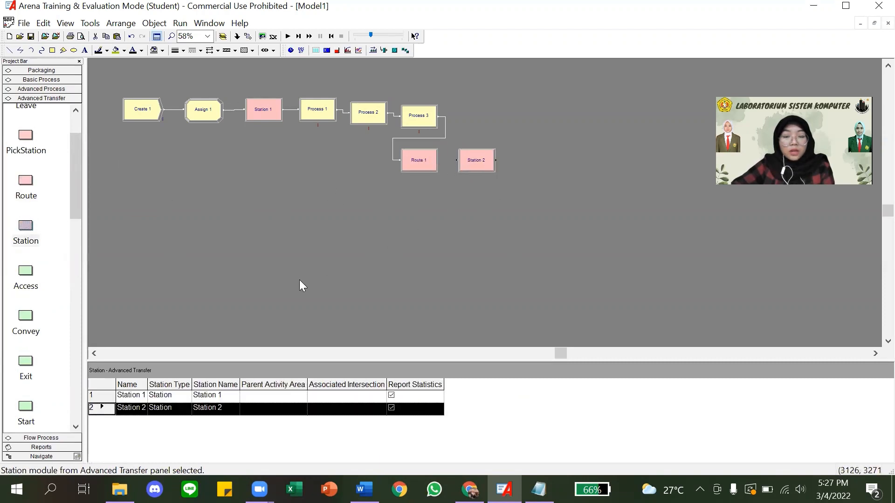
# Add three Process modules in a row after the second Station module.
pyautogui.scroll(1, 41, 198)
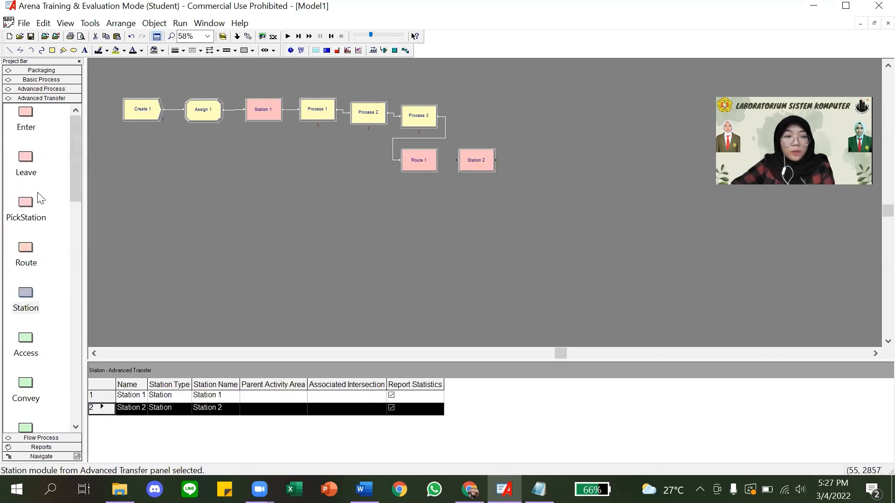
pyautogui.click(46, 80)
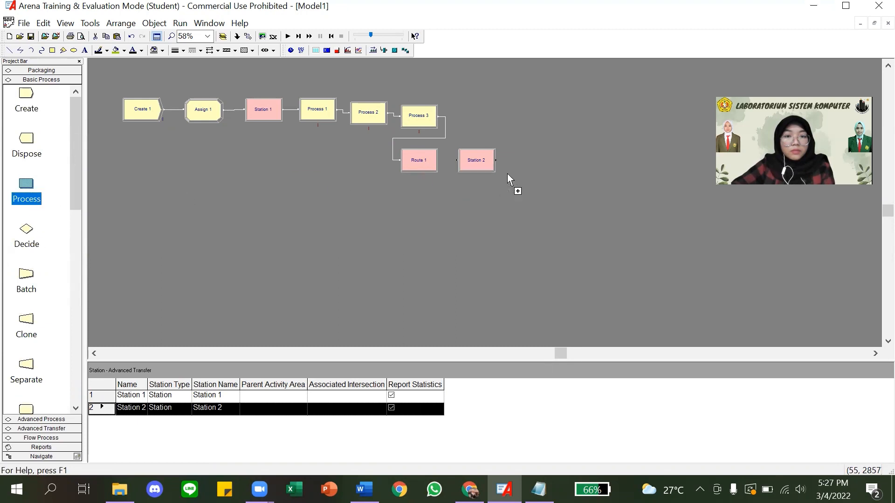
pyautogui.click(519, 160)
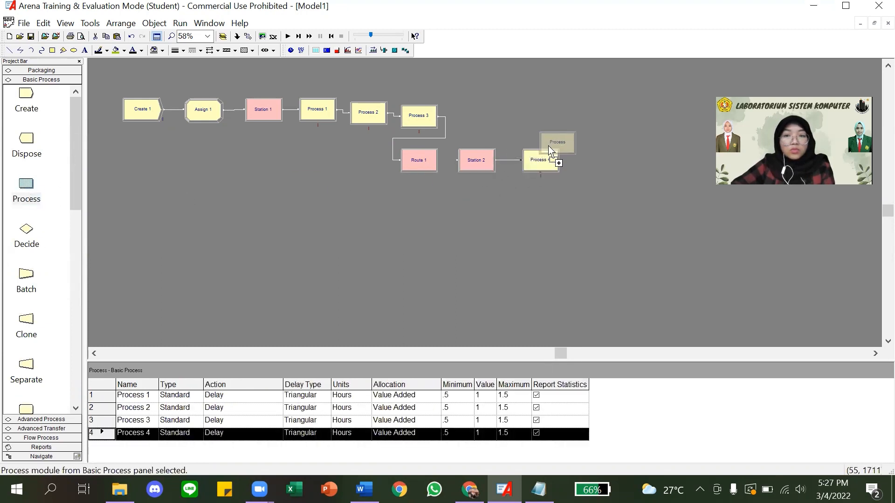
pyautogui.click(585, 162)
pyautogui.click(26, 187)
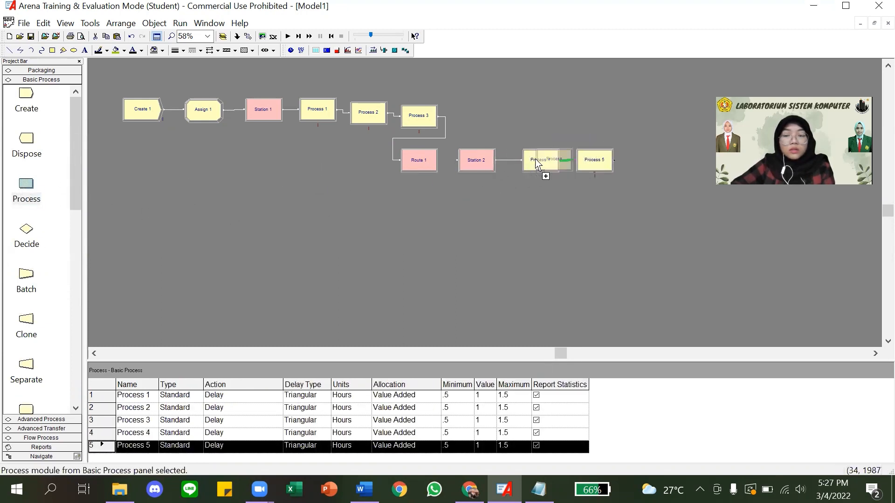
pyautogui.click(635, 159)
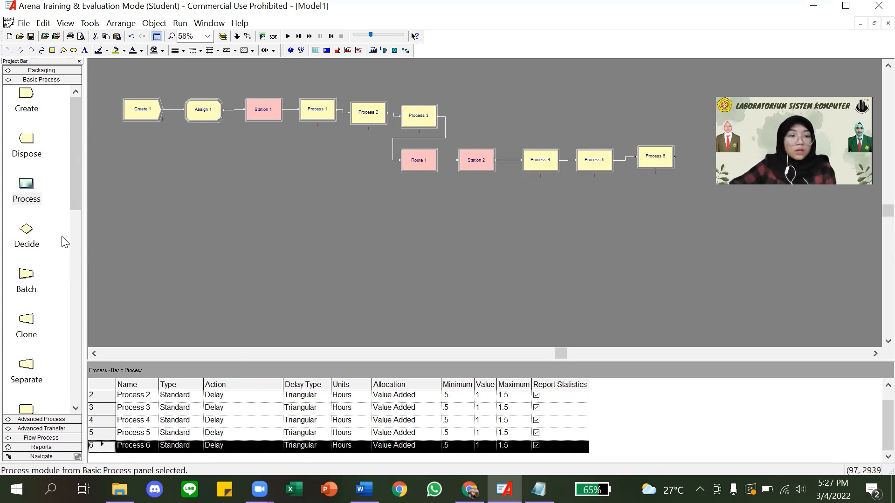
# Extend the second row after its last Process with an Assign, a Record and a Dispose module in sequence.
pyautogui.scroll(-3, 65, 242)
pyautogui.moveTo(26, 345); pyautogui.dragTo(698, 158)
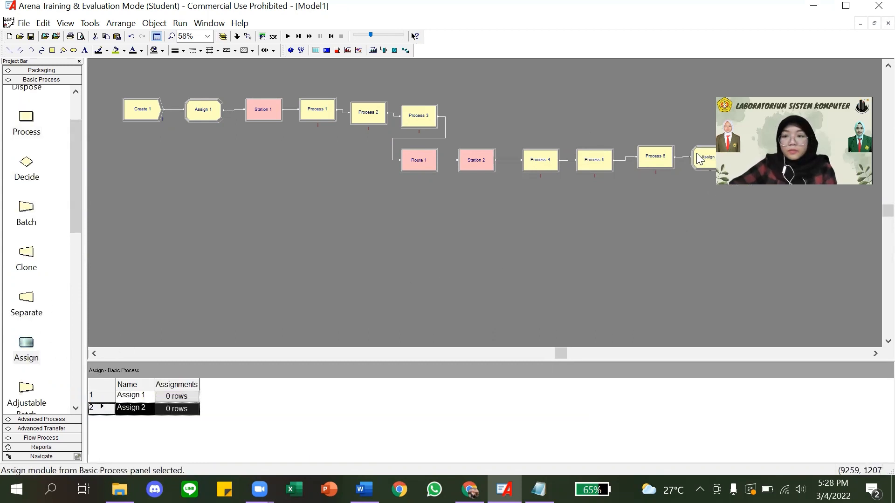
pyautogui.scroll(-3, 31, 387)
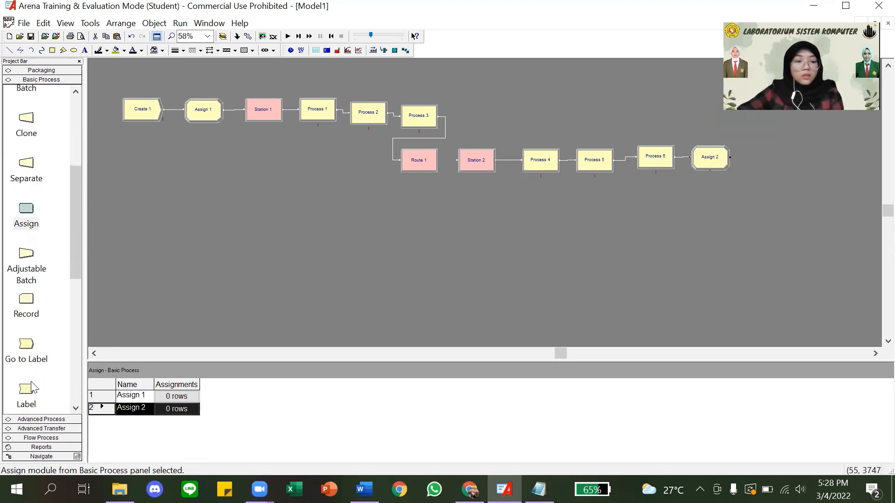
pyautogui.moveTo(26, 303); pyautogui.dragTo(746, 156)
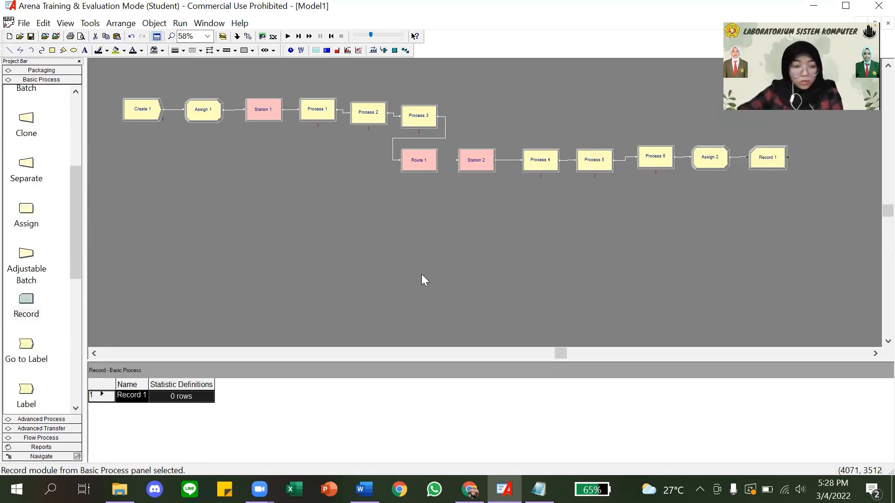
pyautogui.scroll(5, 26, 326)
pyautogui.moveTo(26, 154); pyautogui.dragTo(811, 157)
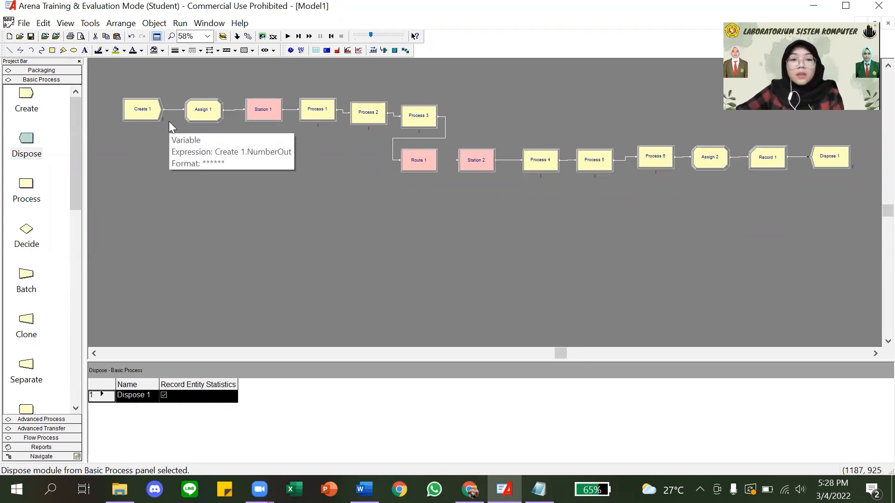
# Rename the Create module as Pelanggan Datang and set its maximum arrivals to 1.
pyautogui.doubleClick(141, 109)
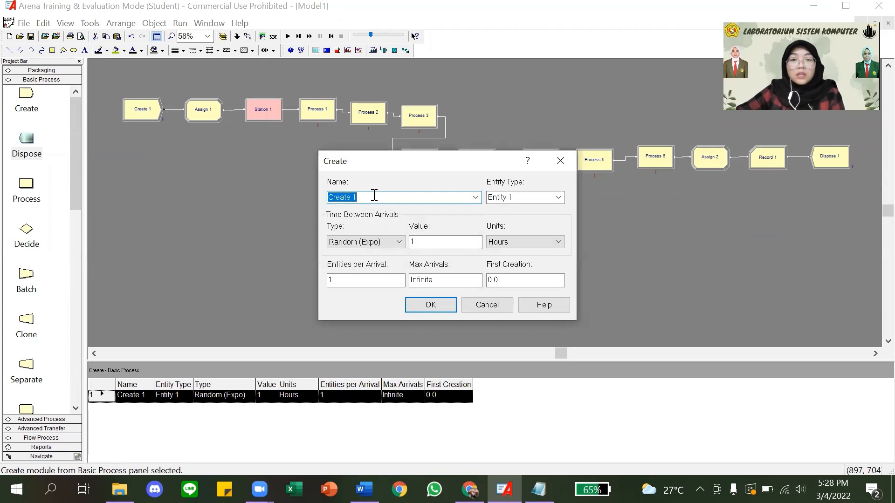
pyautogui.write('P')
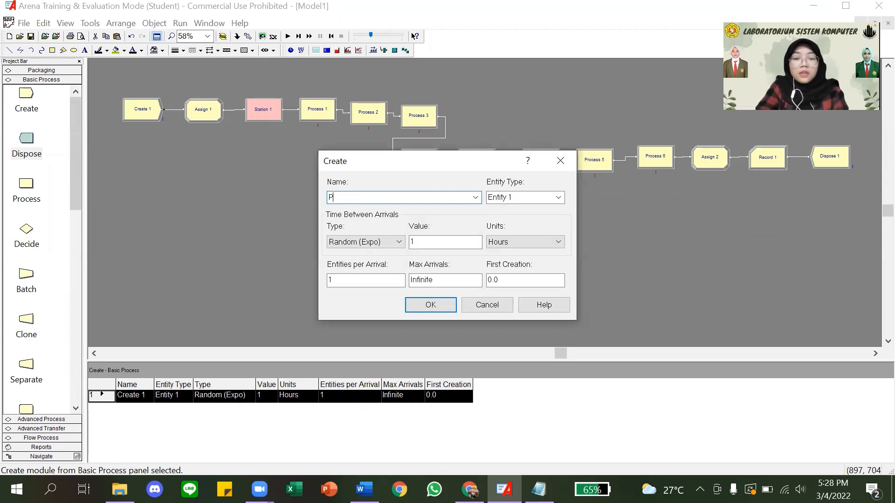
pyautogui.write('elanggan Datang')
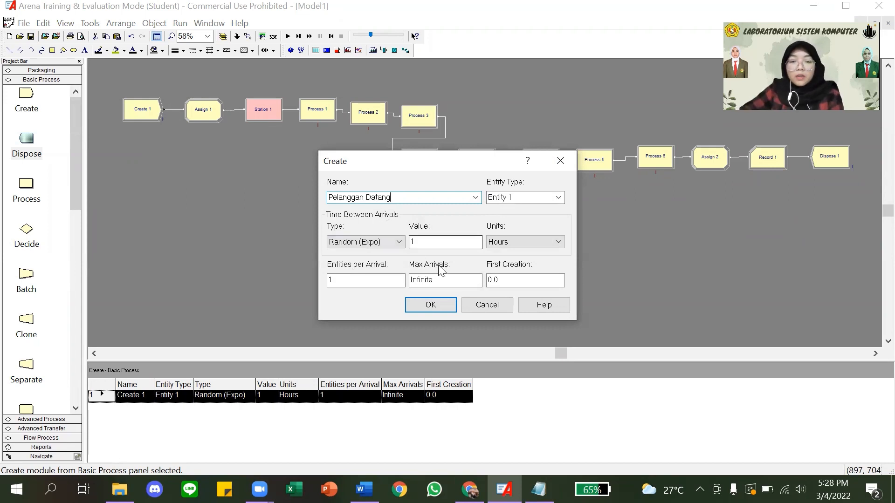
pyautogui.moveTo(439, 279); pyautogui.dragTo(400, 269)
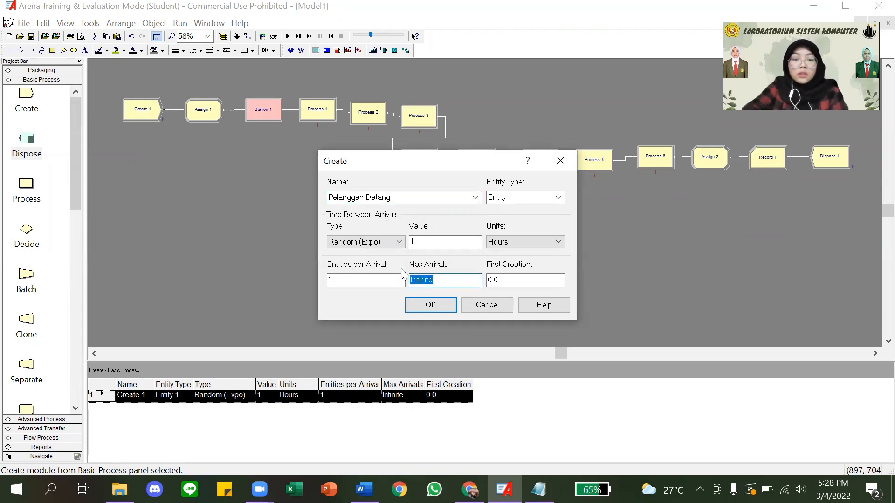
pyautogui.write('1')
pyautogui.press('Return')
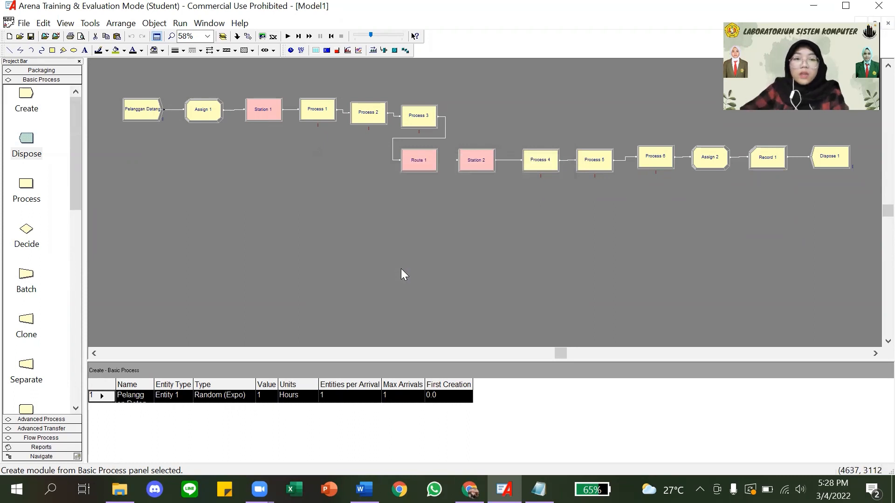
# Add an Entity Type assignment with the entity type Pelanggan 1 to the Assign 1 module.
pyautogui.doubleClick(192, 109)
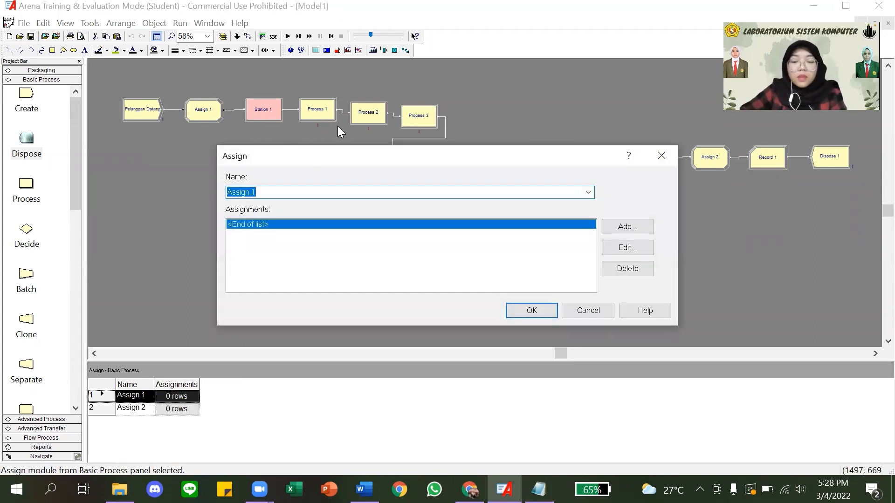
pyautogui.click(612, 228)
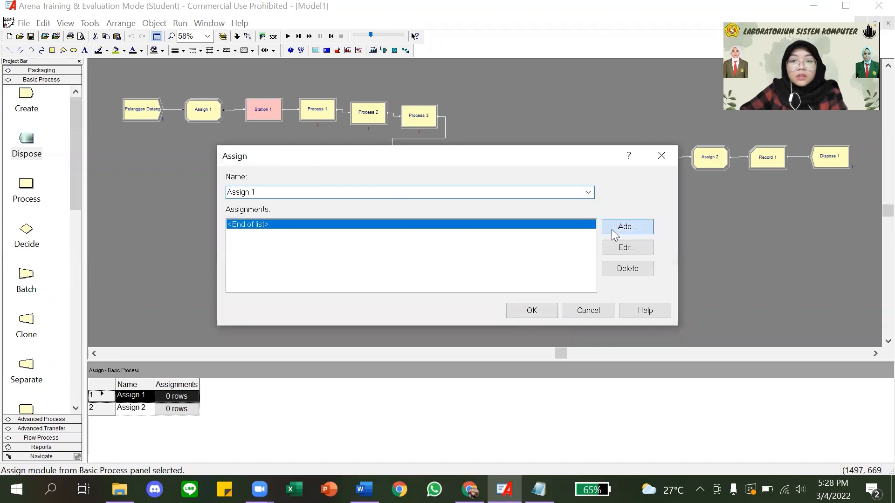
pyautogui.click(329, 222)
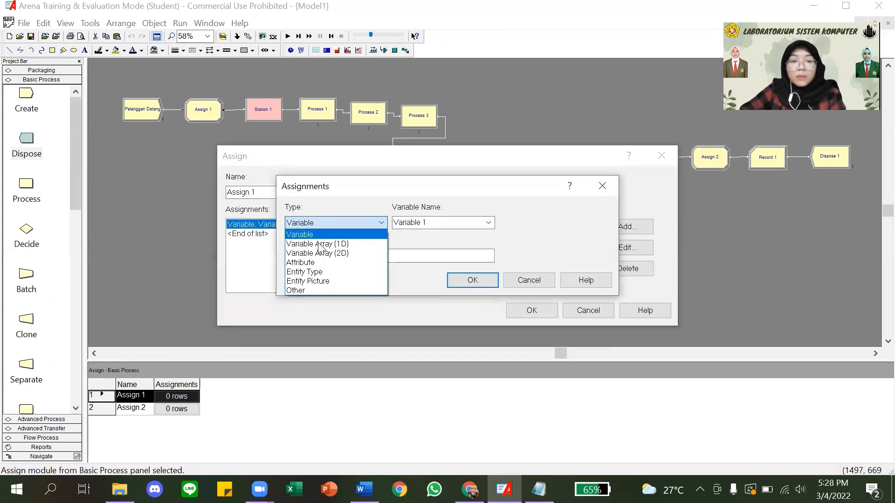
pyautogui.click(322, 271)
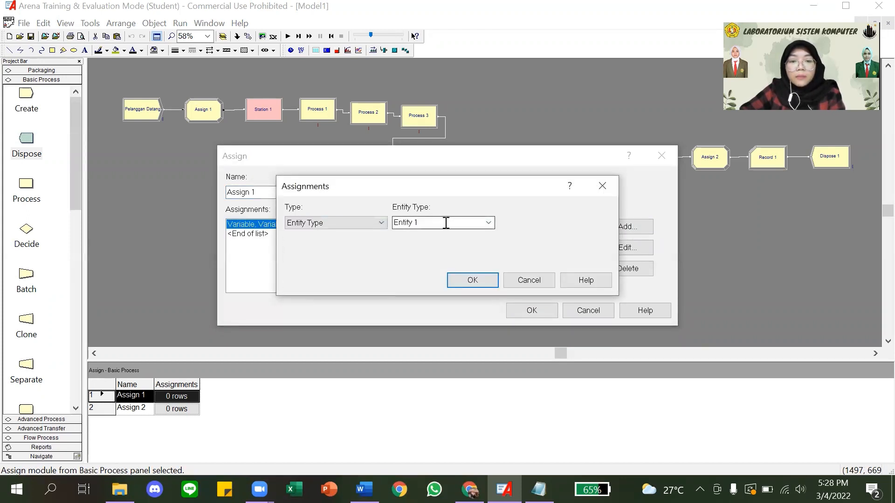
pyautogui.click(445, 223)
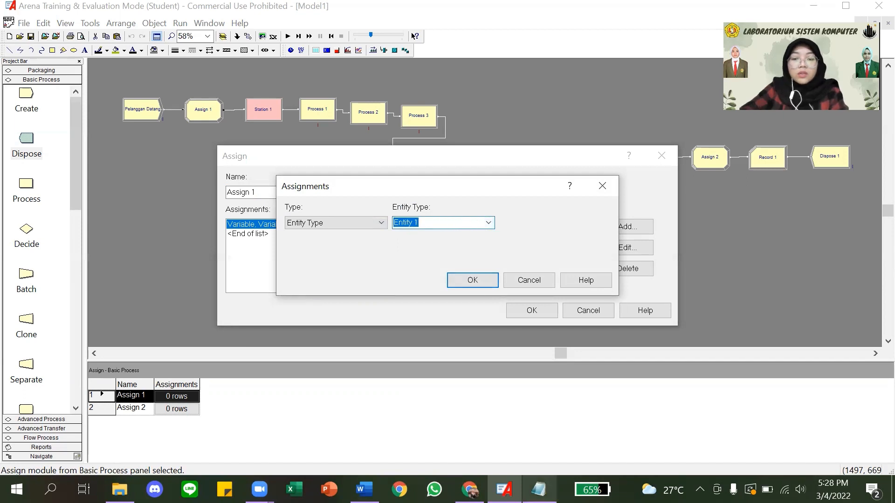
pyautogui.write('Pelangg')
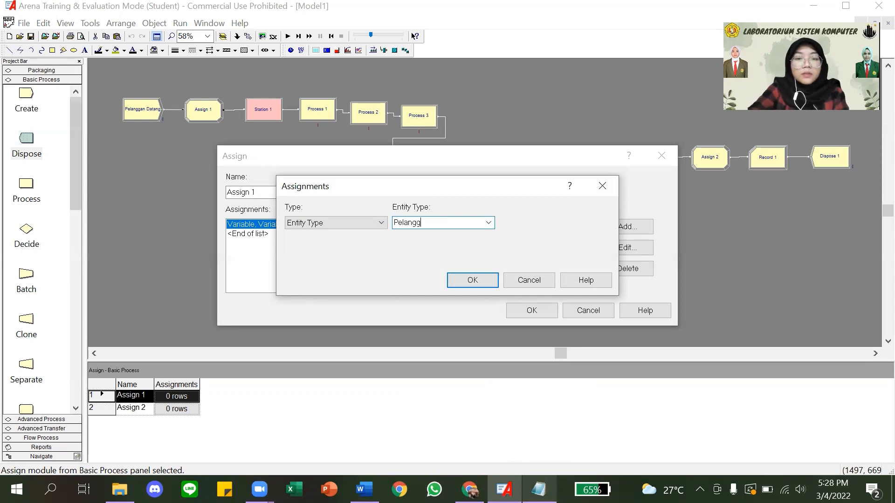
pyautogui.write('an 1')
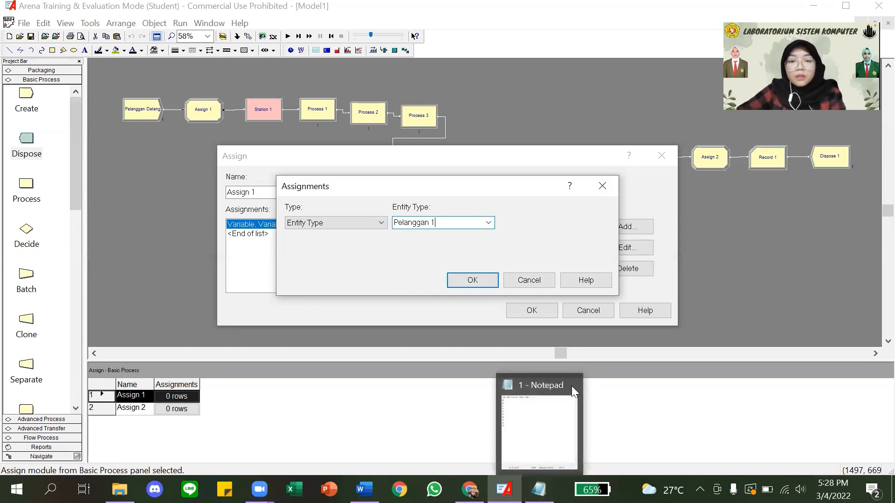
pyautogui.click(476, 279)
# Add an Entity Picture assignment using Picture.Person to Assign 1 and accept the module's settings.
pyautogui.click(626, 229)
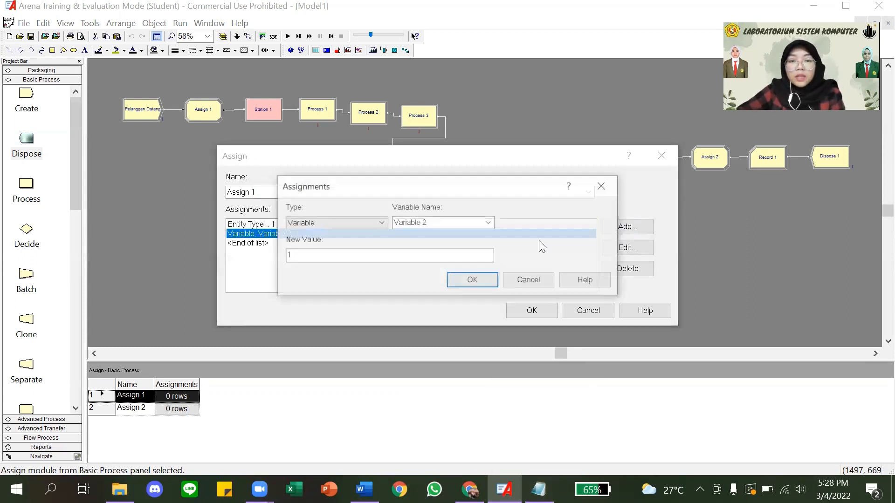
pyautogui.click(343, 225)
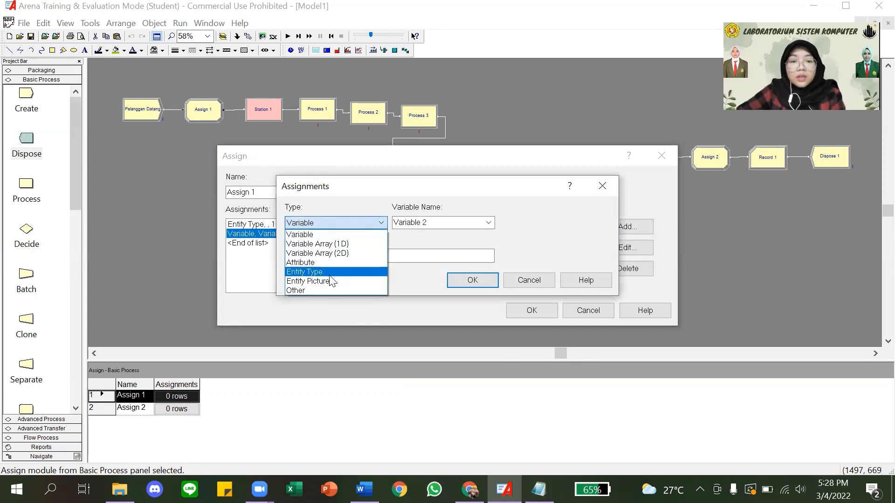
pyautogui.click(322, 281)
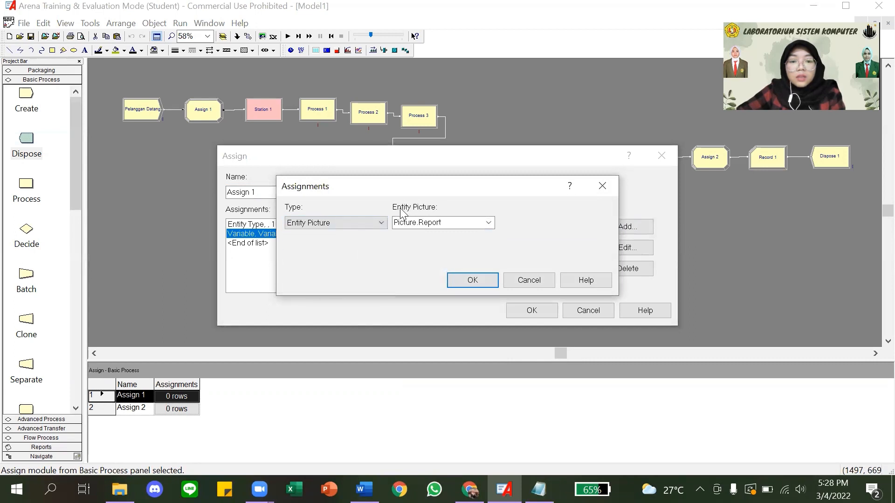
pyautogui.click(487, 223)
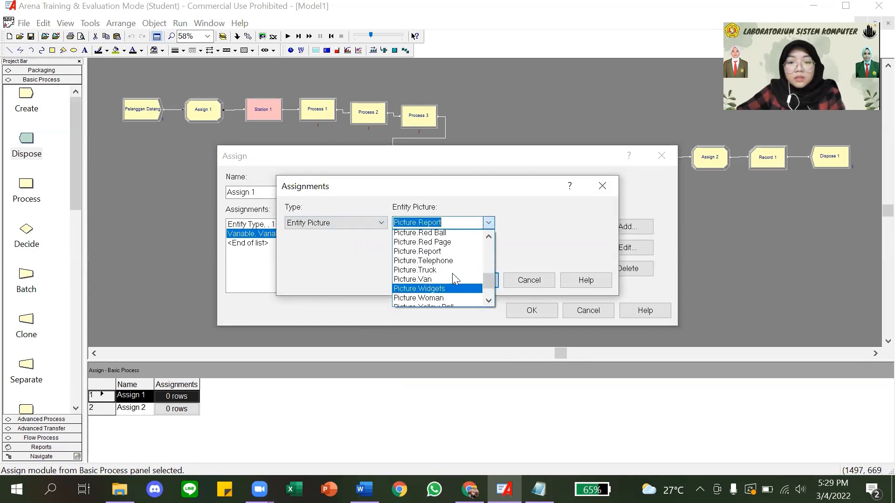
pyautogui.scroll(6, 452, 273)
pyautogui.scroll(-6, 453, 277)
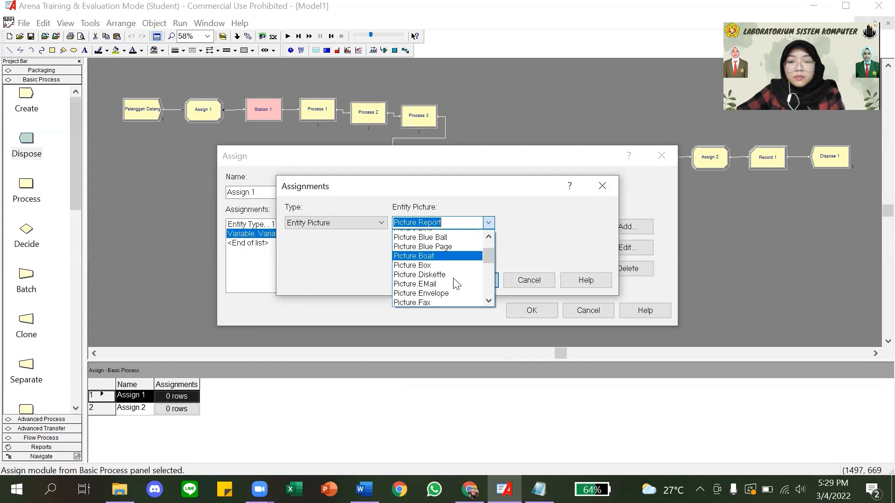
pyautogui.scroll(3, 455, 283)
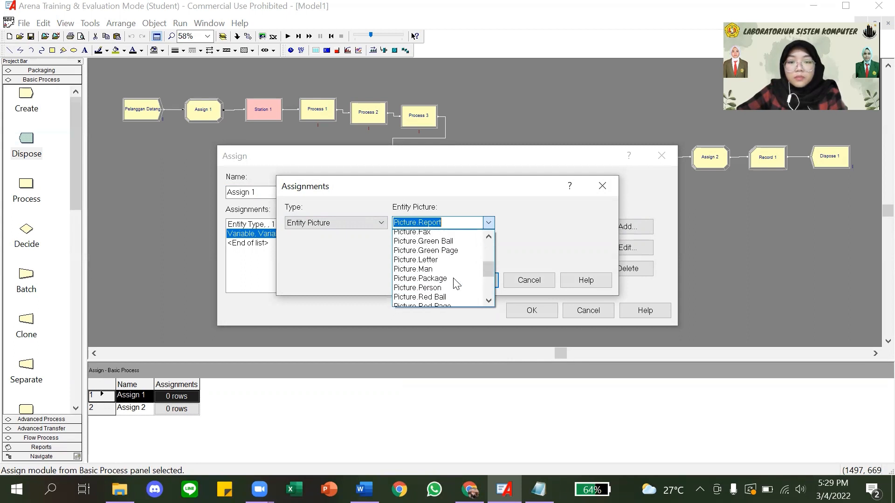
pyautogui.click(454, 289)
pyautogui.click(484, 282)
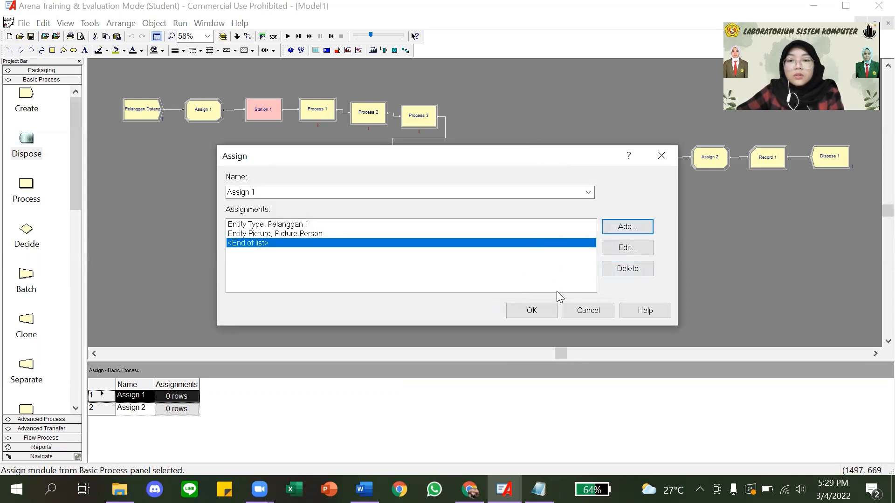
pyautogui.click(532, 311)
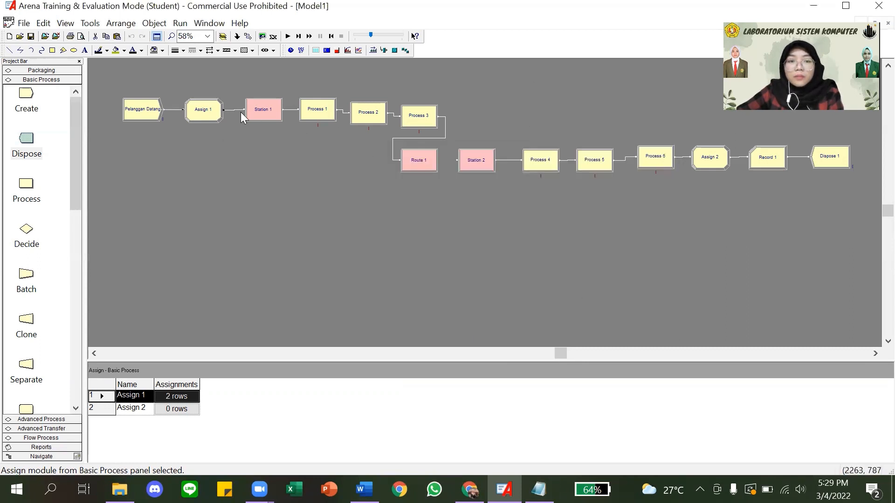
# Rename the Station 1 module as Antrian Pelanggan and accept its settings.
pyautogui.doubleClick(268, 112)
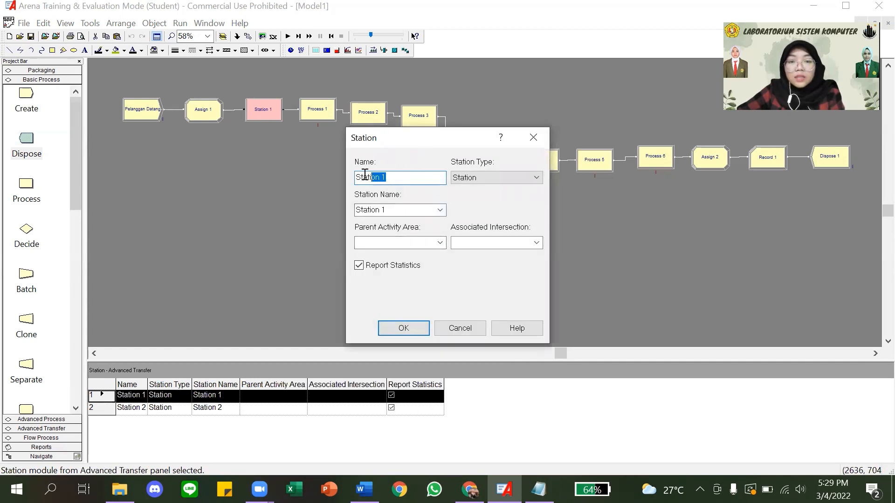
pyautogui.write('Antrian Pelanggan')
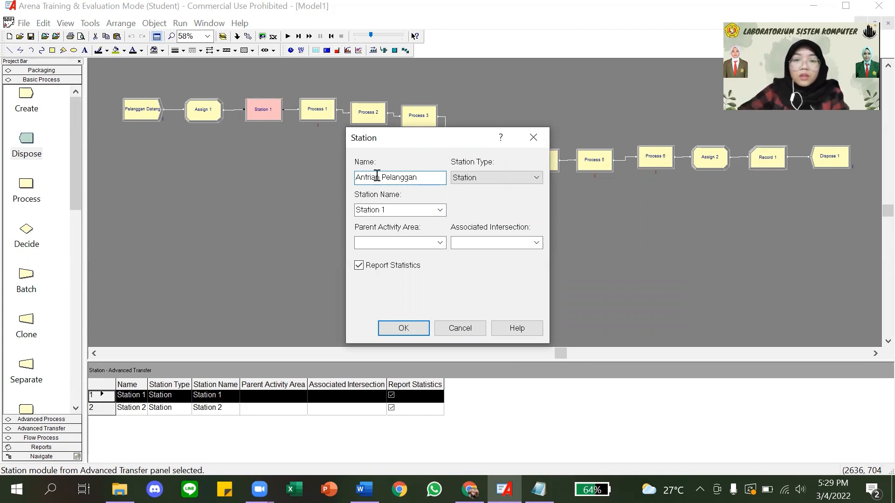
pyautogui.click(402, 326)
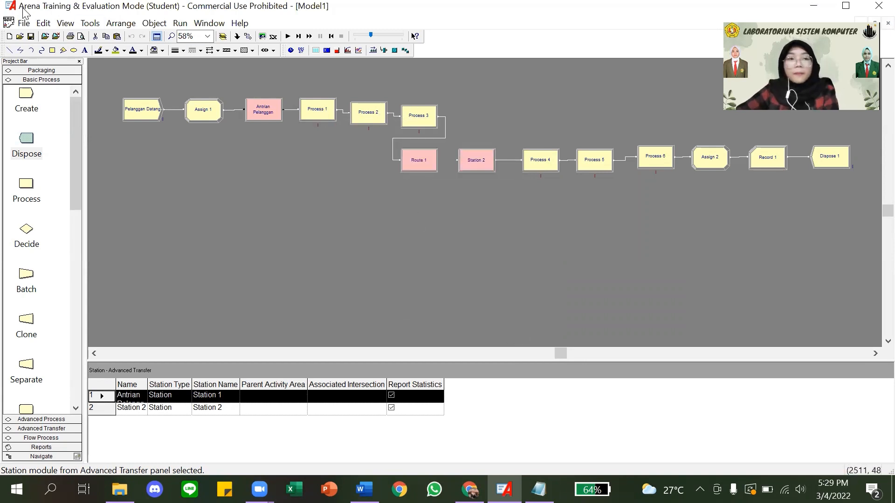
# Switch to the Input Analyzer and load data file 1 from the Apotek Sugih Waras folder into a new input document.
pyautogui.click(90, 23)
pyautogui.click(126, 64)
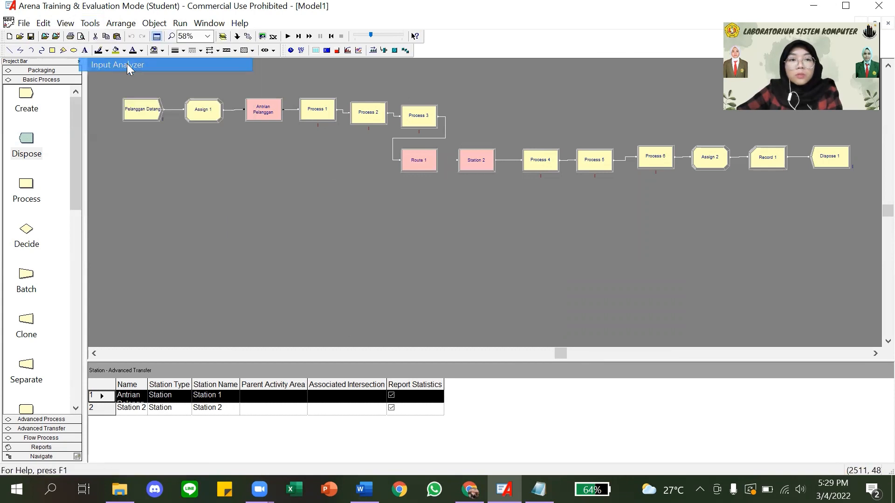
pyautogui.click(231, 98)
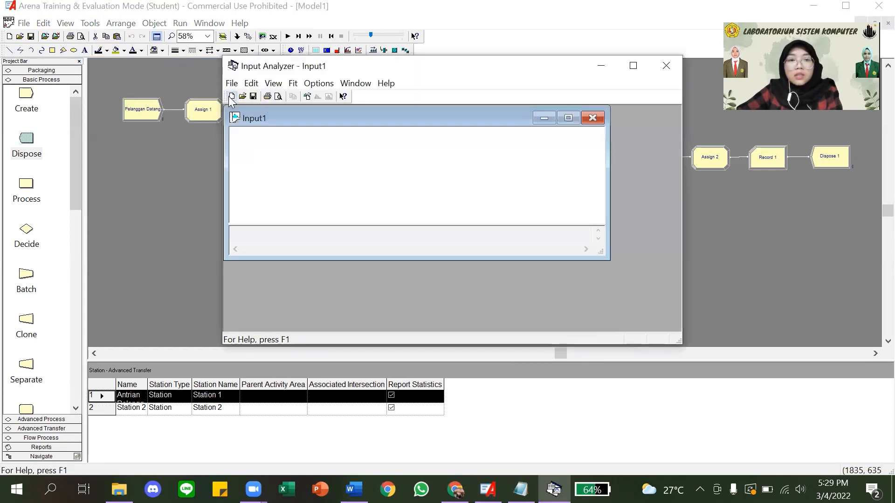
pyautogui.click(237, 87)
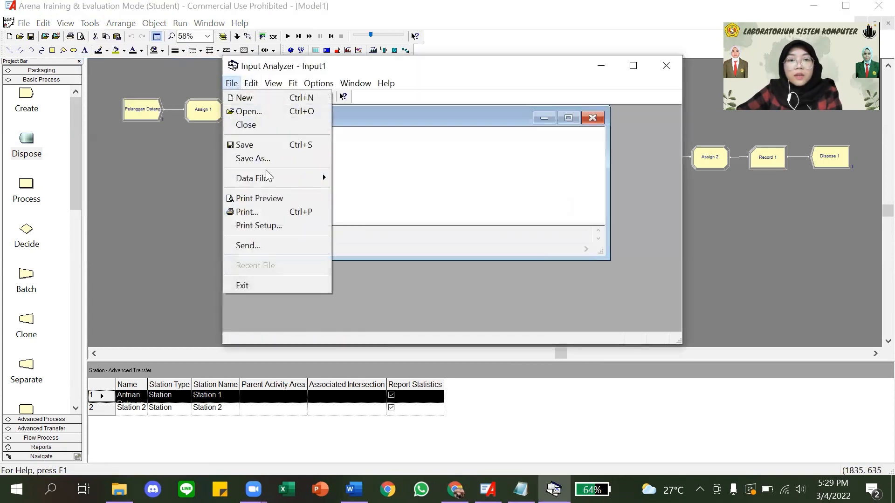
pyautogui.moveTo(272, 178)
pyautogui.click(356, 178)
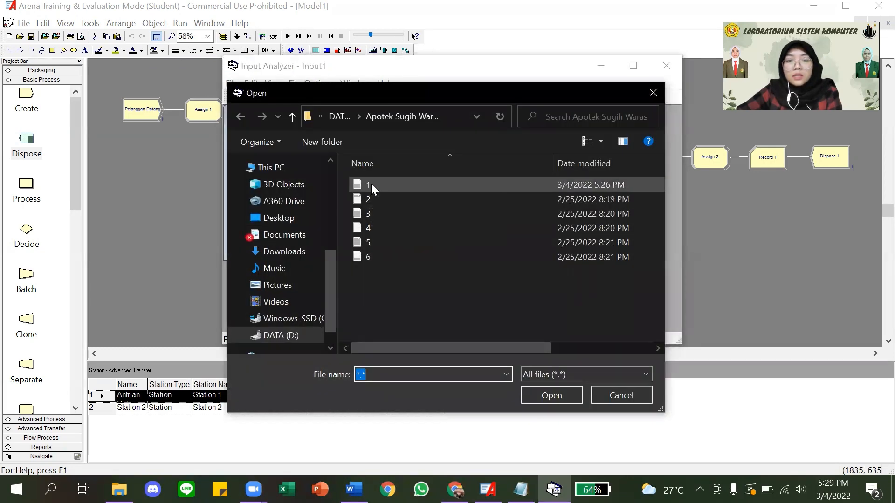
pyautogui.doubleClick(369, 185)
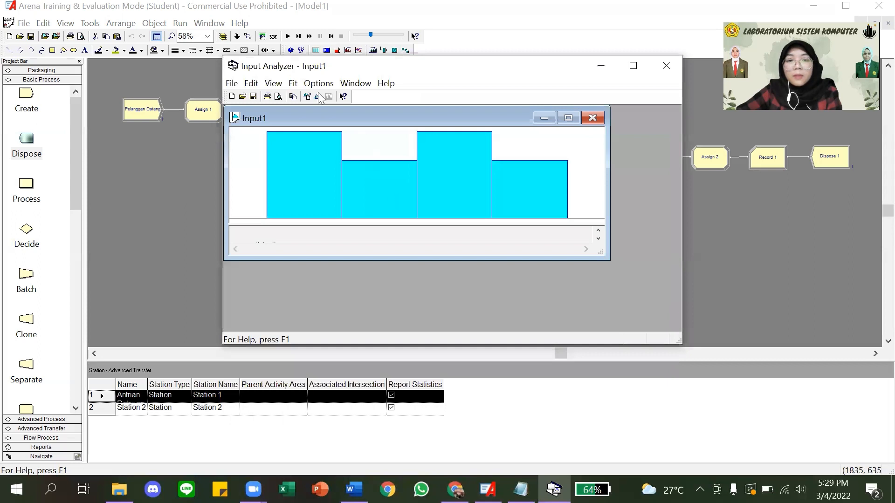
# Fit all distributions to the data from file 1, copy the best-fit expression and return to the Arena model.
pyautogui.click(292, 83)
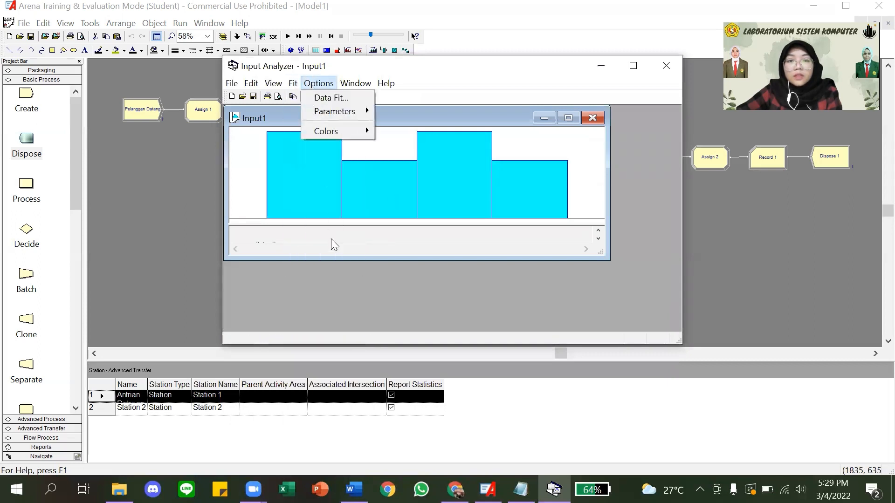
pyautogui.click(308, 266)
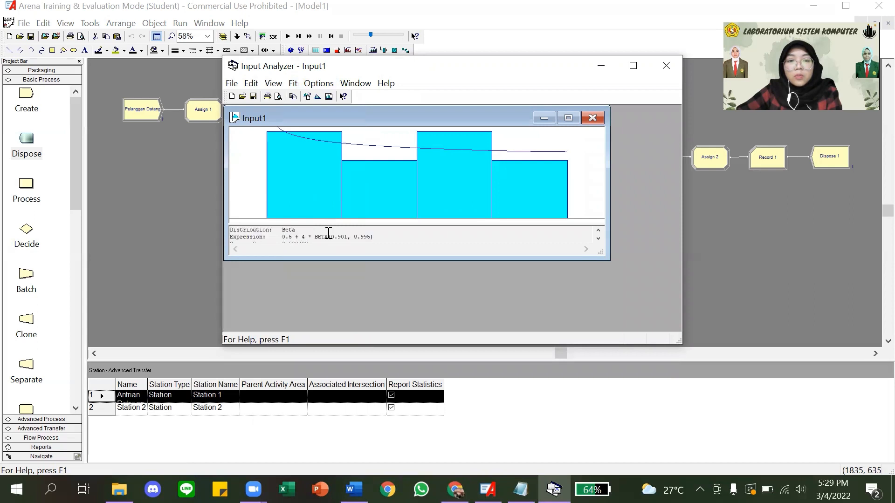
pyautogui.moveTo(349, 260); pyautogui.dragTo(351, 297)
pyautogui.moveTo(381, 236); pyautogui.dragTo(290, 237)
pyautogui.hotkey('ctrl', 'c')
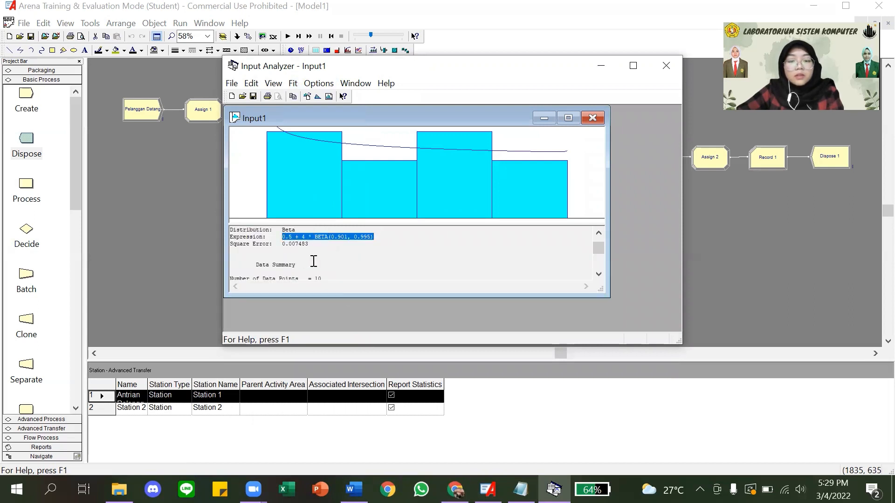
pyautogui.click(600, 68)
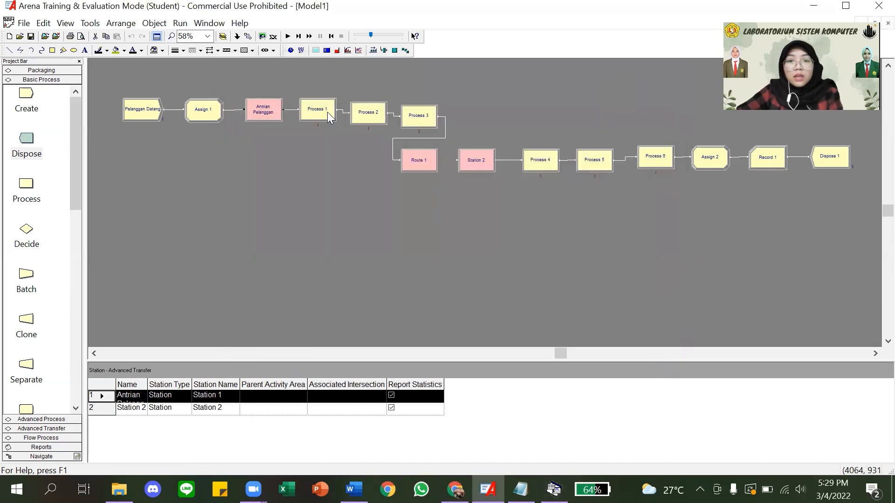
# Rename Process 1 as Pelanggan Mengantri and set an Expression delay in Minutes of 0.5 + 4 * BETA(0.901, 0.995).
pyautogui.doubleClick(316, 112)
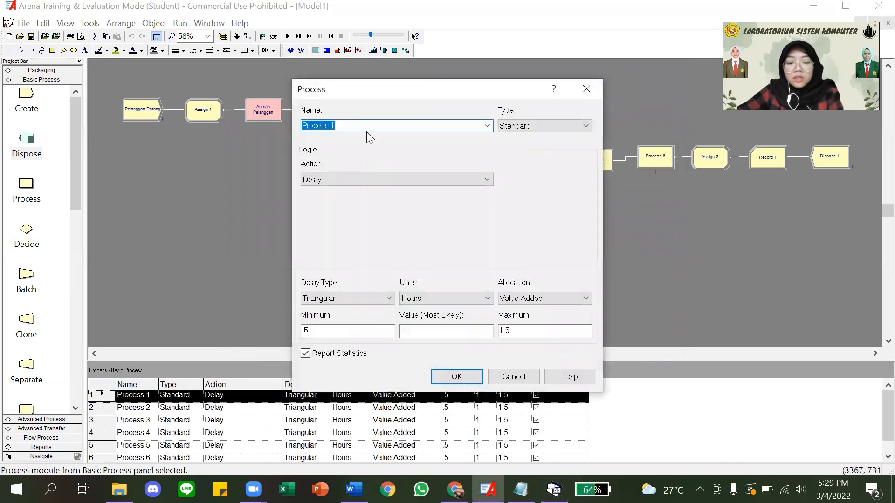
pyautogui.write('Pelanggan Mengantri')
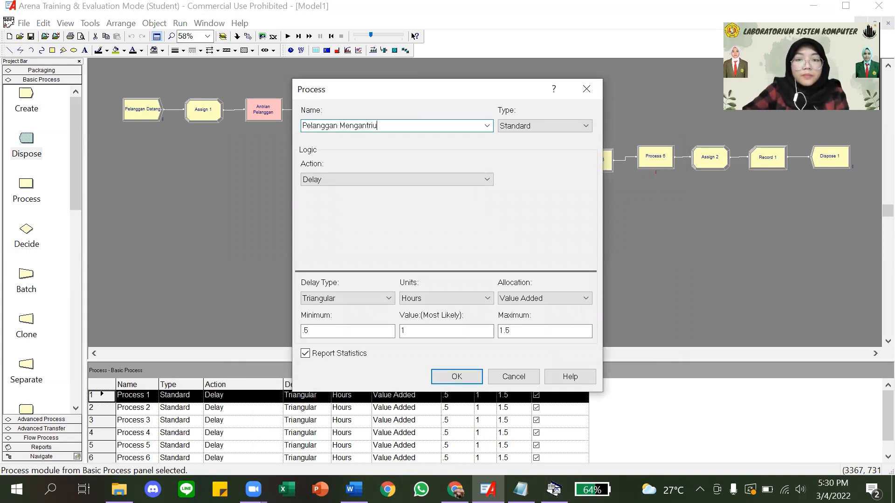
pyautogui.click(345, 297)
pyautogui.click(335, 343)
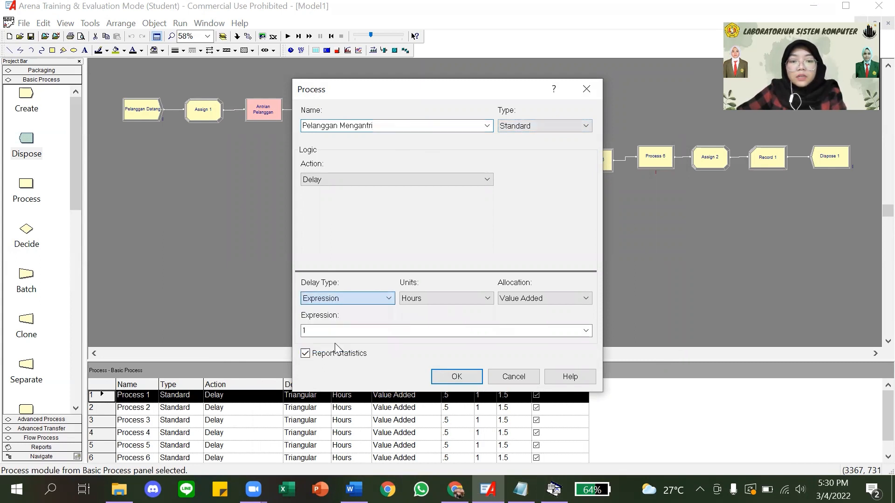
pyautogui.click(432, 303)
pyautogui.click(425, 318)
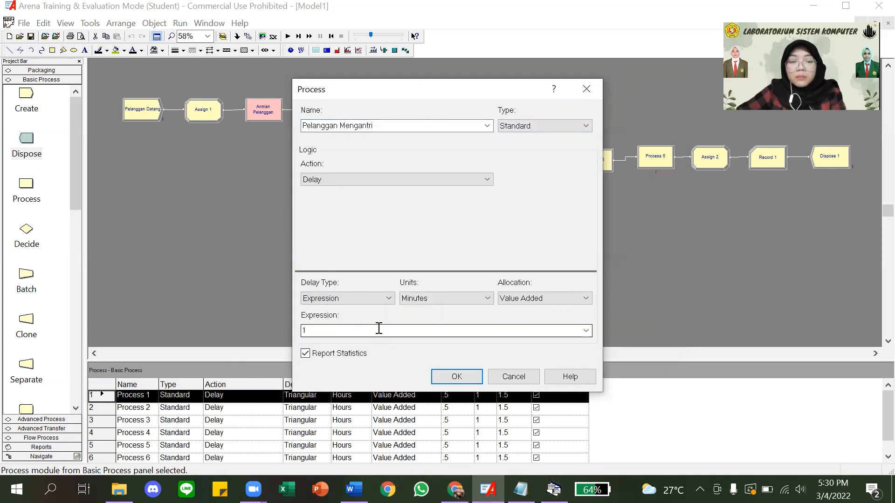
pyautogui.click(379, 329)
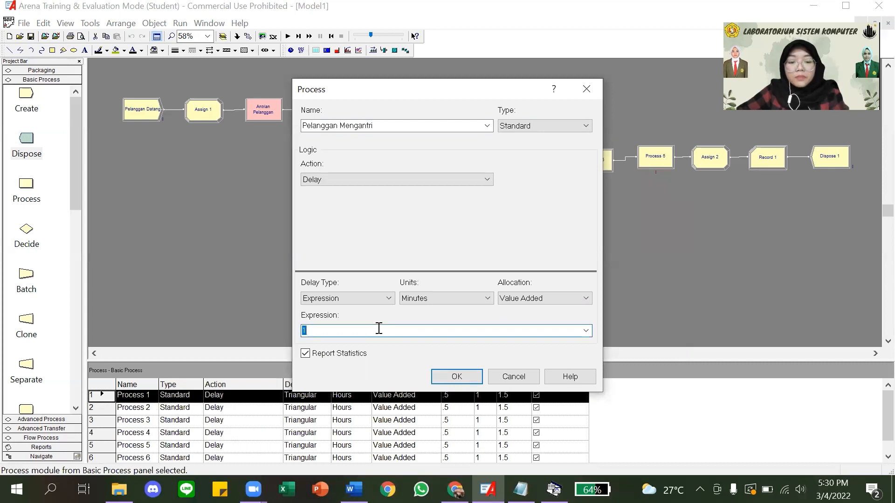
pyautogui.hotkey('ctrl', 'v')
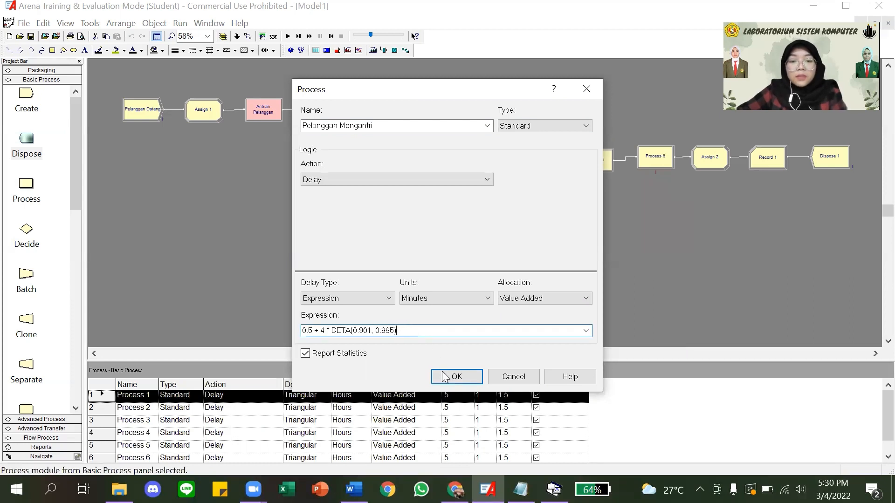
pyautogui.click(459, 376)
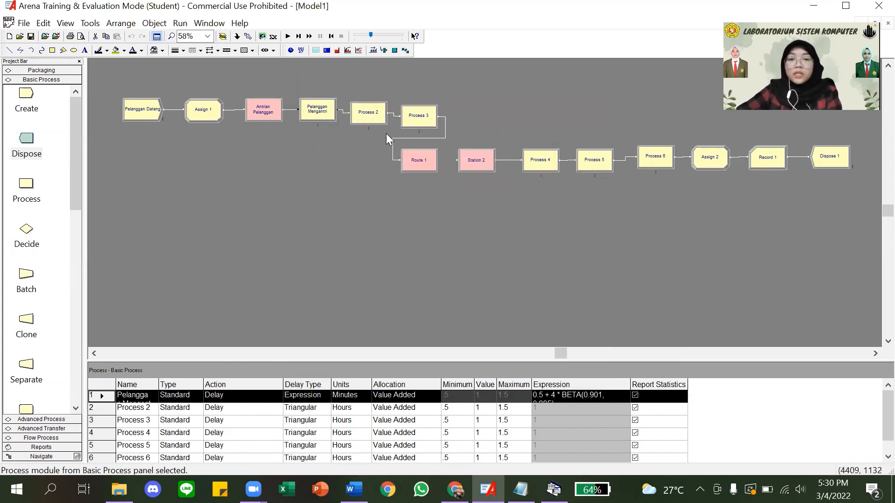
pyautogui.doubleClick(380, 118)
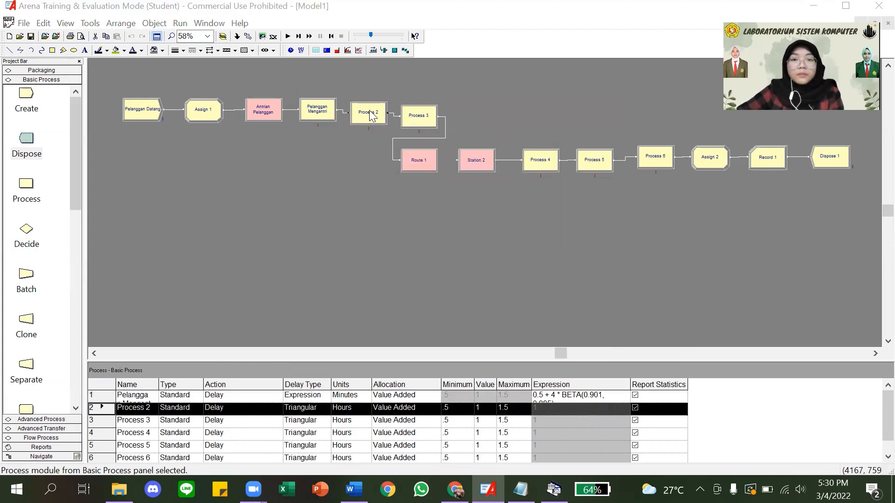
pyautogui.write('Pelayanan Pegawai')
pyautogui.click(328, 301)
pyautogui.click(327, 350)
pyautogui.click(414, 301)
pyautogui.click(514, 376)
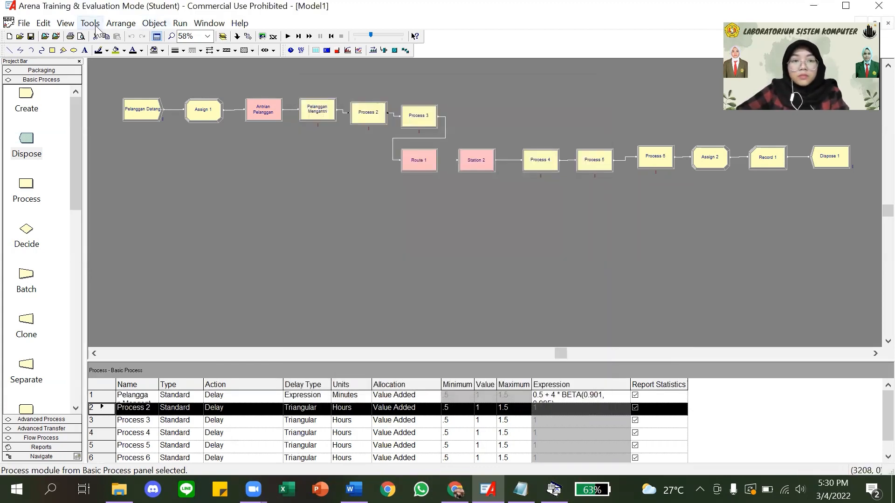
# Switch to the Input Analyzer and load data file 2 into a new input document.
pyautogui.click(93, 26)
pyautogui.click(126, 51)
pyautogui.click(232, 96)
pyautogui.click(231, 84)
pyautogui.click(343, 146)
pyautogui.doubleClick(367, 200)
# Fit all distributions to the data from file 2, copy the best-fit expression and return to the Arena model.
pyautogui.click(293, 84)
pyautogui.click(313, 266)
pyautogui.moveTo(299, 255); pyautogui.dragTo(388, 256)
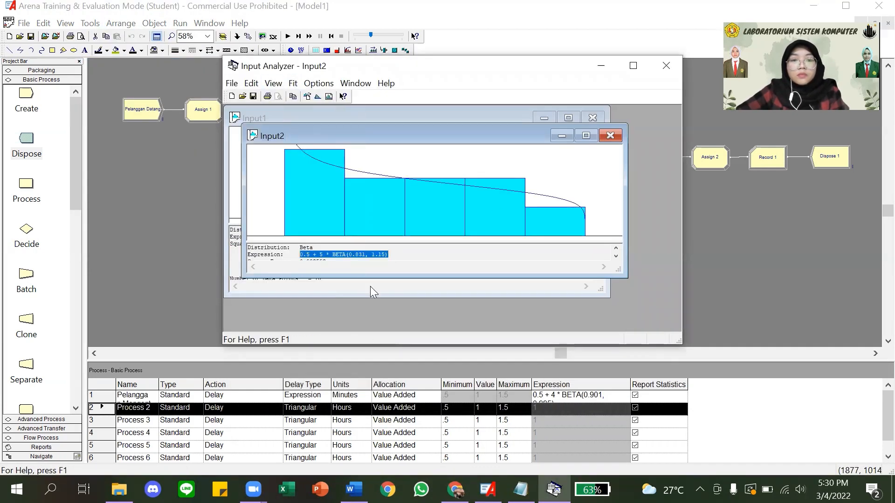
pyautogui.click(601, 66)
# Rename Process 2 as Pelayanan Pegawai and set an Expression delay in Minutes of 0.5 + 5 * BETA(0.831, 1.15).
pyautogui.doubleClick(368, 114)
pyautogui.write('Pelayanan Pegawai')
pyautogui.click(349, 298)
pyautogui.click(345, 350)
pyautogui.click(445, 297)
pyautogui.click(420, 320)
pyautogui.hotkey('ctrl', 'v')
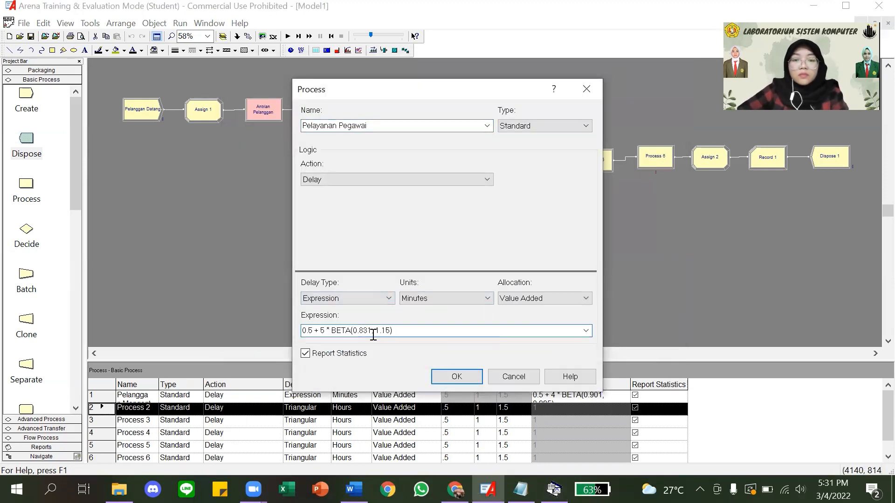
pyautogui.click(456, 374)
# Switch to the Input Analyzer and load data file 3 into a new input document.
pyautogui.click(90, 23)
pyautogui.click(119, 65)
pyautogui.click(232, 97)
pyautogui.click(232, 83)
pyautogui.click(358, 179)
pyautogui.doubleClick(367, 210)
# Fit all distributions to the data from file 3, copy the best-fit expression and return to the Arena model.
pyautogui.click(293, 84)
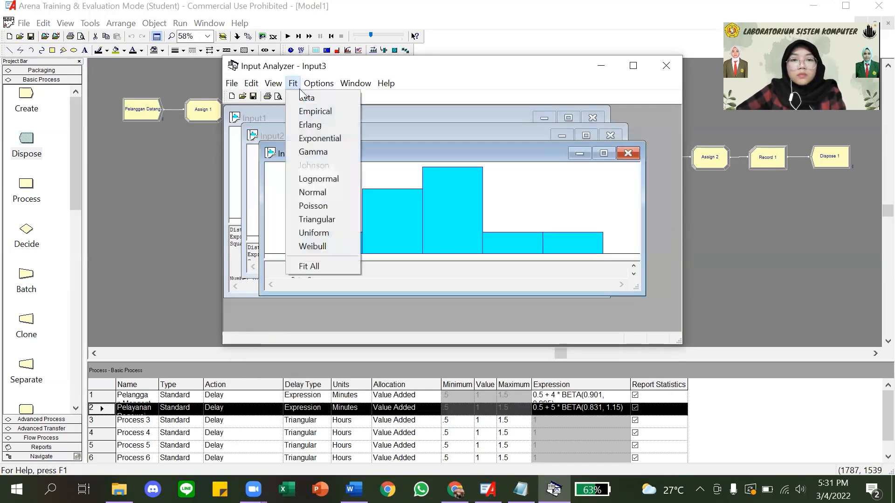
pyautogui.click(309, 266)
pyautogui.moveTo(318, 265); pyautogui.dragTo(387, 265)
pyautogui.click(601, 66)
# Rename Process 3 as Pencarian Obat and set an Expression delay in Minutes of 0.5 + WEIB(2.6, 2.26).
pyautogui.doubleClick(453, 188)
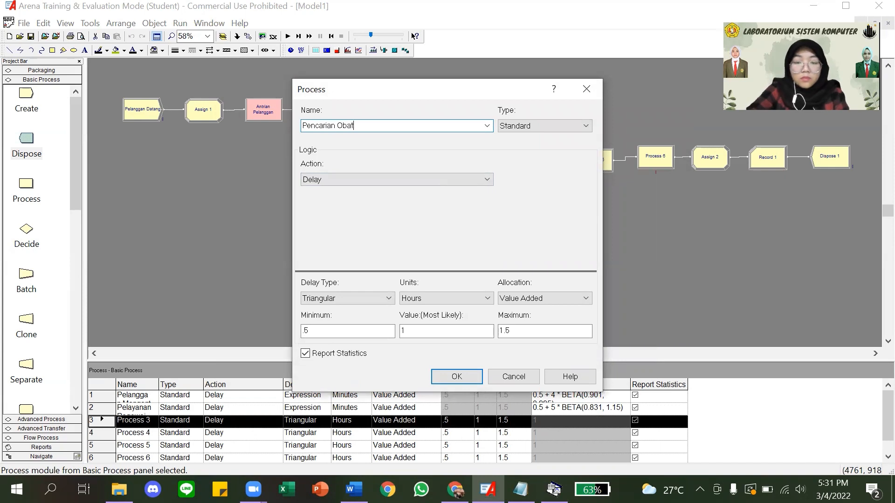
pyautogui.write('Pencarian Obat')
pyautogui.click(348, 297)
pyautogui.click(345, 349)
pyautogui.click(445, 297)
pyautogui.click(420, 308)
pyautogui.hotkey('ctrl', 'v')
pyautogui.click(457, 377)
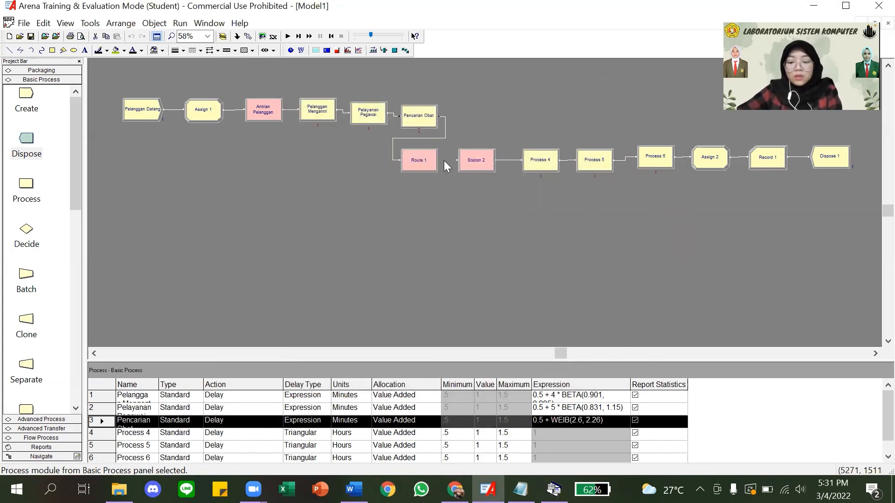
# Rename Route 1 as Menuju Stasiun 2, with a route time of 1 in Minutes and Station 2 as its destination.
pyautogui.doubleClick(419, 160)
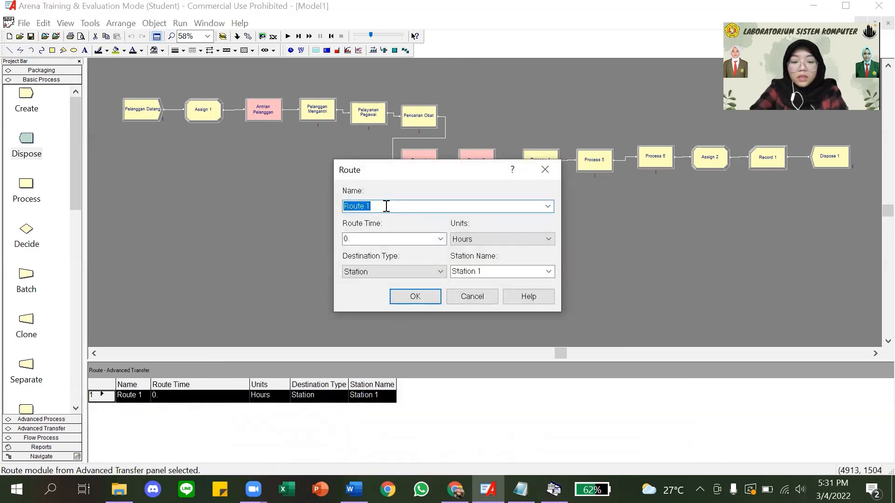
pyautogui.write('Menuju Stasiun 2')
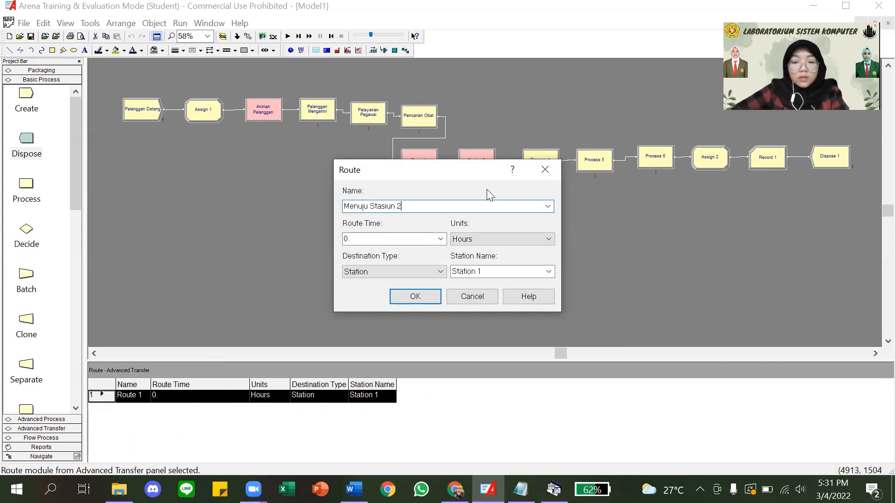
pyautogui.click(426, 239)
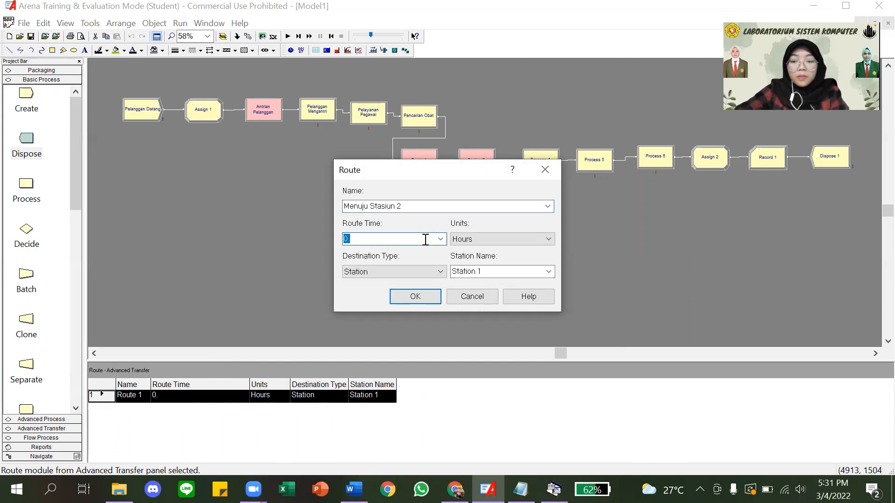
pyautogui.click(459, 269)
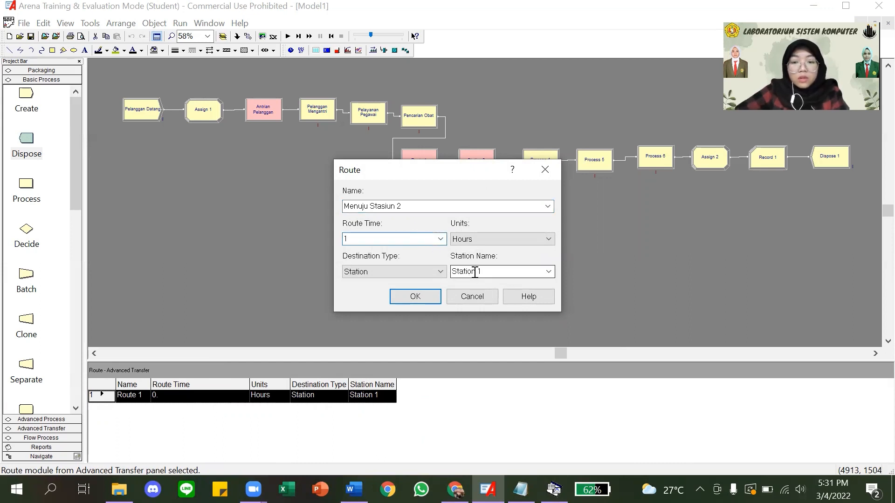
pyautogui.click(550, 274)
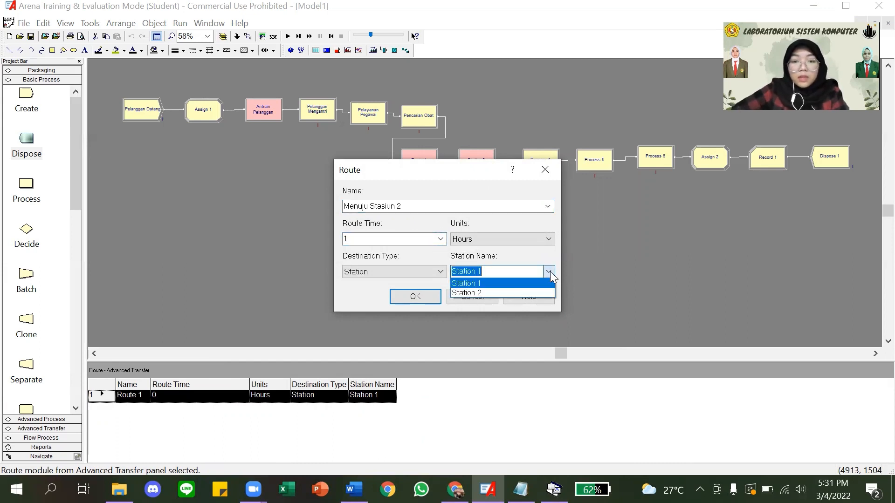
pyautogui.click(496, 293)
pyautogui.click(528, 242)
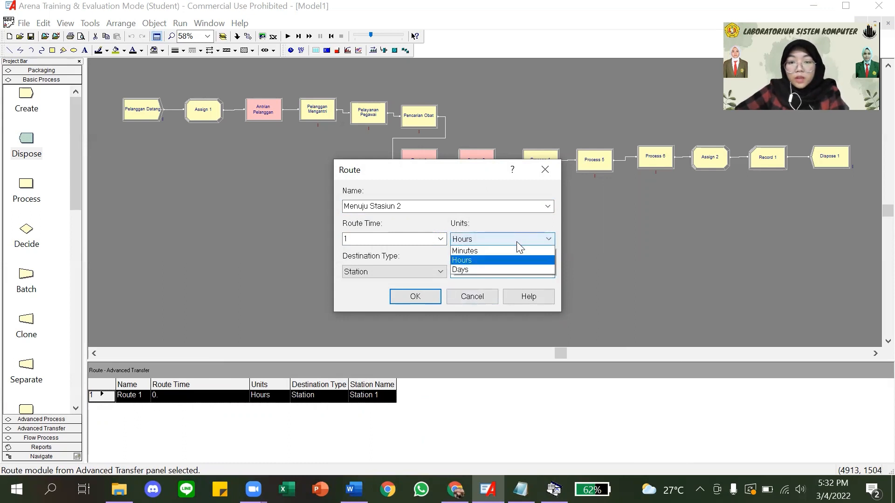
pyautogui.click(426, 297)
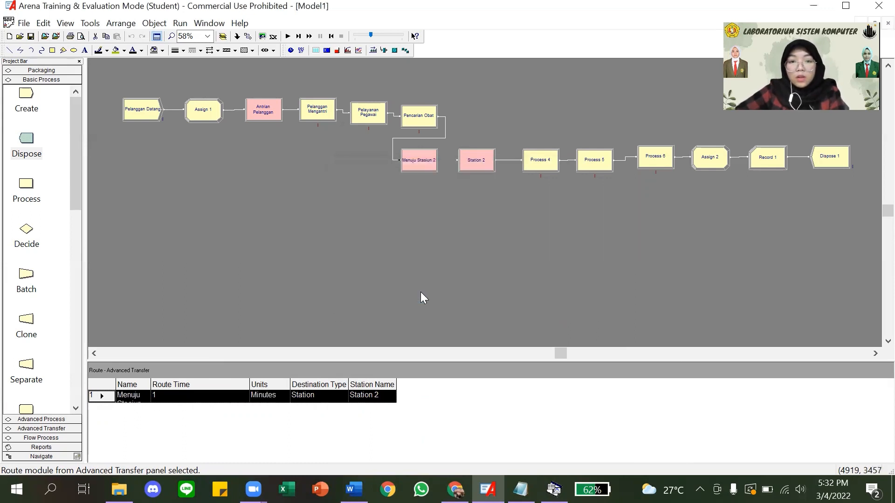
# Rename the Station 2 module as Pemberian Obat, keeping Station 2 as its station name.
pyautogui.doubleClick(481, 161)
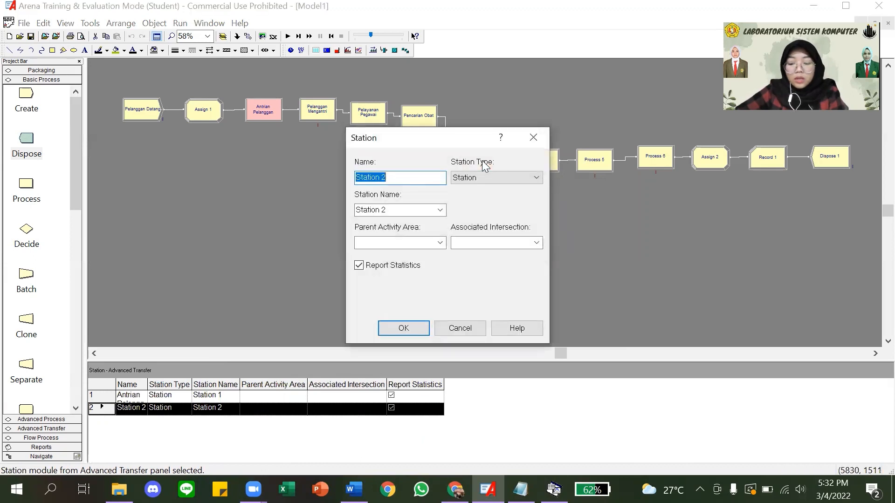
pyautogui.write('Pemberian Obat')
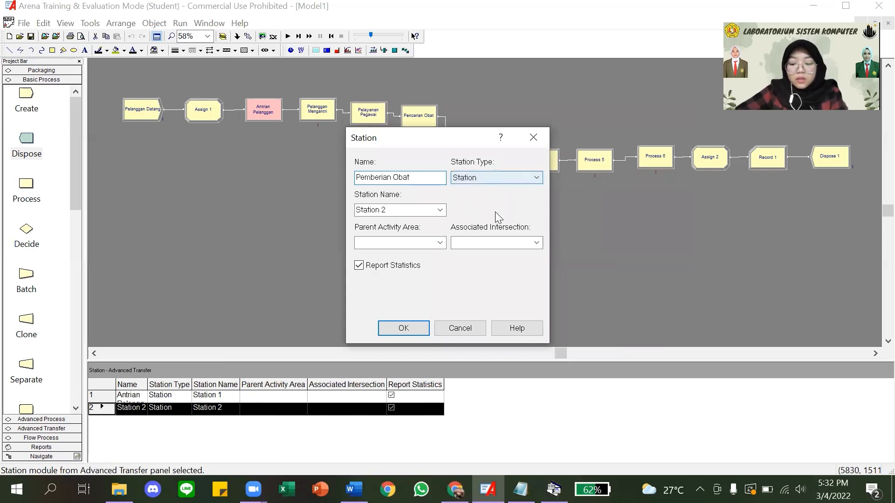
pyautogui.click(412, 326)
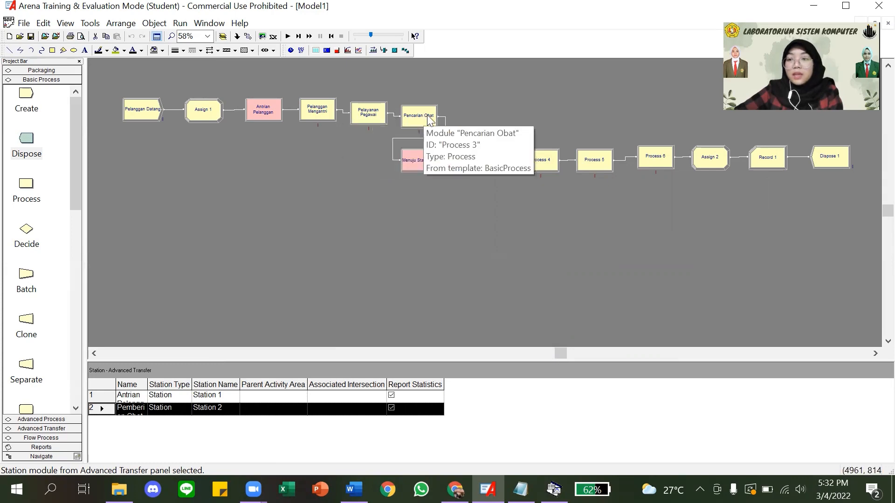
# Switch to the Input Analyzer and load data file 4 into a new input document.
pyautogui.click(545, 163)
pyautogui.hotkey('alt', 'Tab')
pyautogui.click(232, 83)
pyautogui.click(251, 178)
pyautogui.click(373, 179)
pyautogui.doubleClick(391, 227)
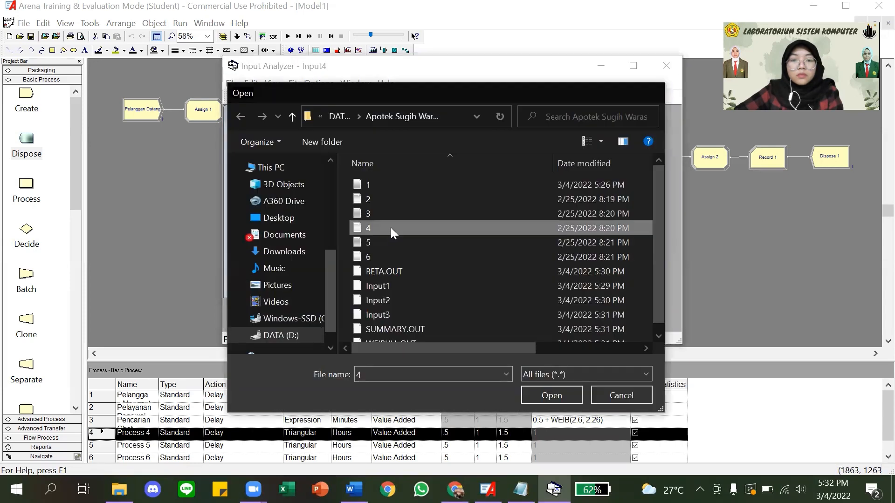
# Fit all distributions to the data from file 4 and copy the best-fit expression for Process 4.
pyautogui.click(292, 83)
pyautogui.click(307, 266)
pyautogui.scroll(-1, 401, 285)
pyautogui.moveTo(421, 291); pyautogui.dragTo(399, 291)
pyautogui.click(633, 66)
pyautogui.scroll(7, 192, 235)
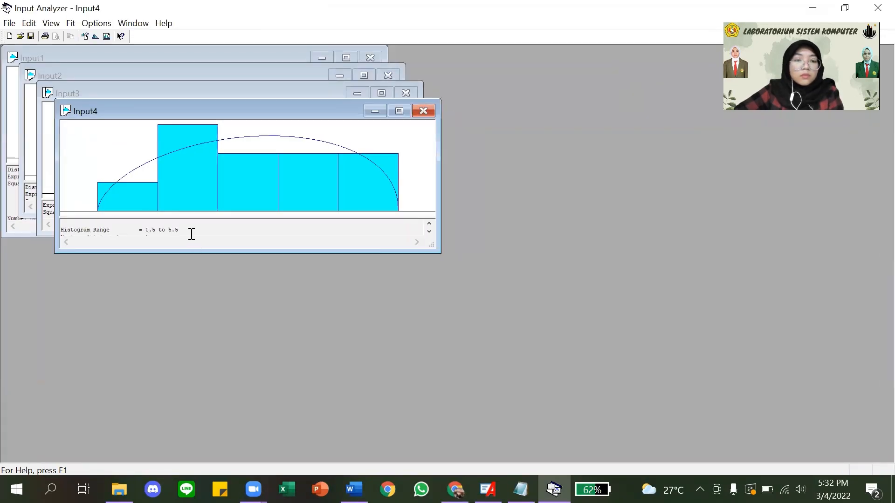
pyautogui.moveTo(196, 223); pyautogui.dragTo(114, 223)
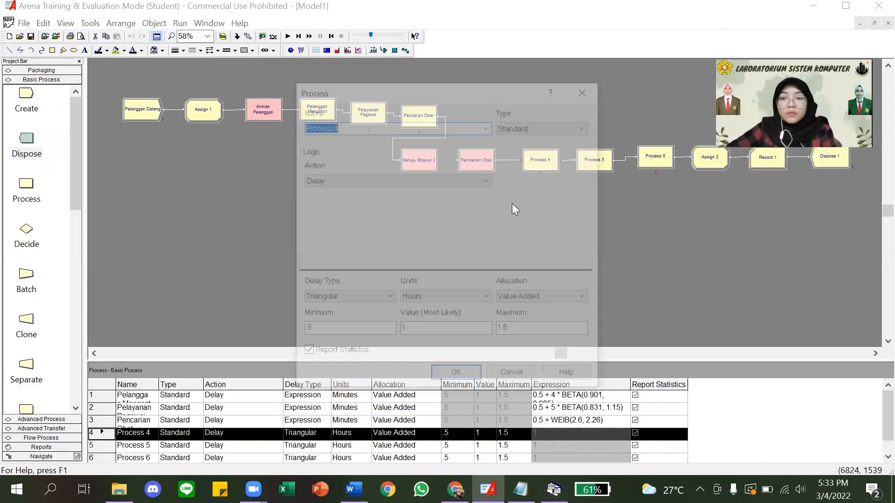
# Rename Process 4 as Anjuran Pemakaian and set an Expression delay in Minutes of 0.5 + 5 * BETA(1.58, 1.44).
pyautogui.write('Anjuran Pemakaian')
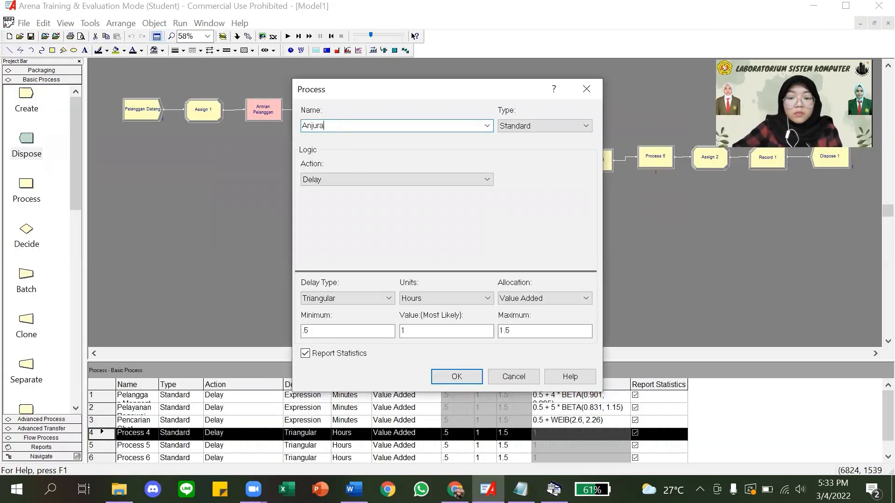
pyautogui.click(364, 297)
pyautogui.click(330, 347)
pyautogui.click(438, 296)
pyautogui.click(410, 319)
pyautogui.doubleClick(321, 328)
pyautogui.write('0.5 + 5 * BETA(1.58, 1.44)')
pyautogui.click(461, 372)
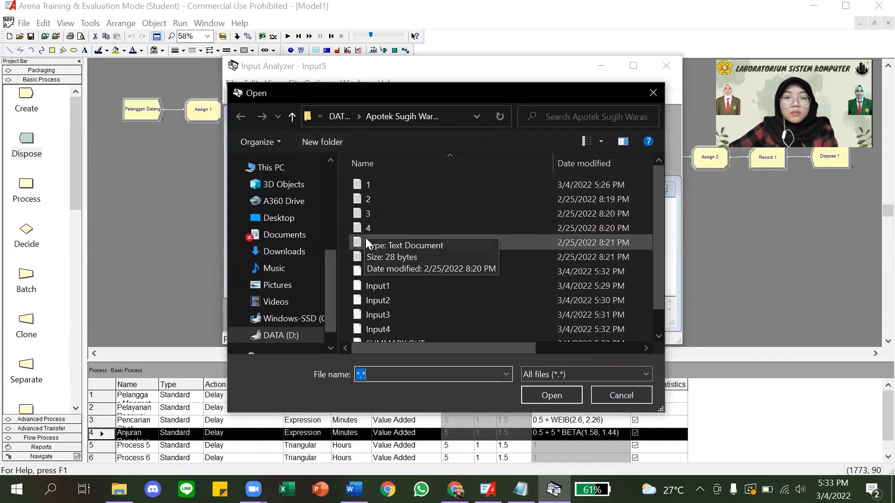
# Fit all distributions to data file 5 in a new Input Analyzer document and copy the best-fit expression.
pyautogui.doubleClick(361, 236)
pyautogui.scroll(-2, 462, 314)
pyautogui.moveTo(355, 308); pyautogui.dragTo(510, 311)
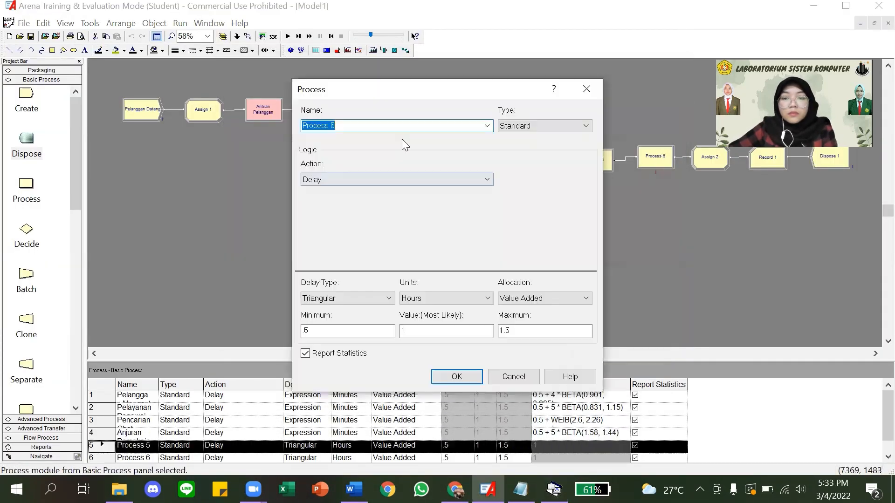
# Rename Process 5 as Transaksi Pembayaran and set an Expression delay in Minutes of 0.5 + LOGN(1.81, 1.6).
pyautogui.write('Transaksi Pembayaran')
pyautogui.click(348, 299)
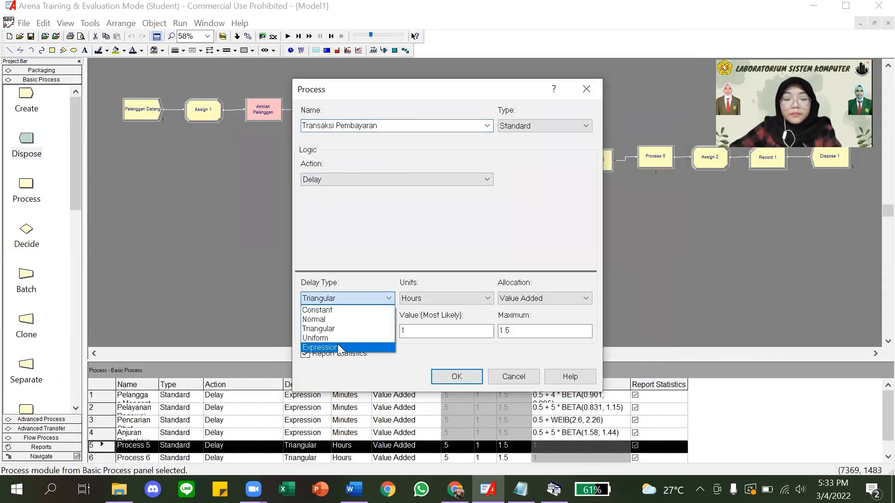
pyautogui.click(327, 348)
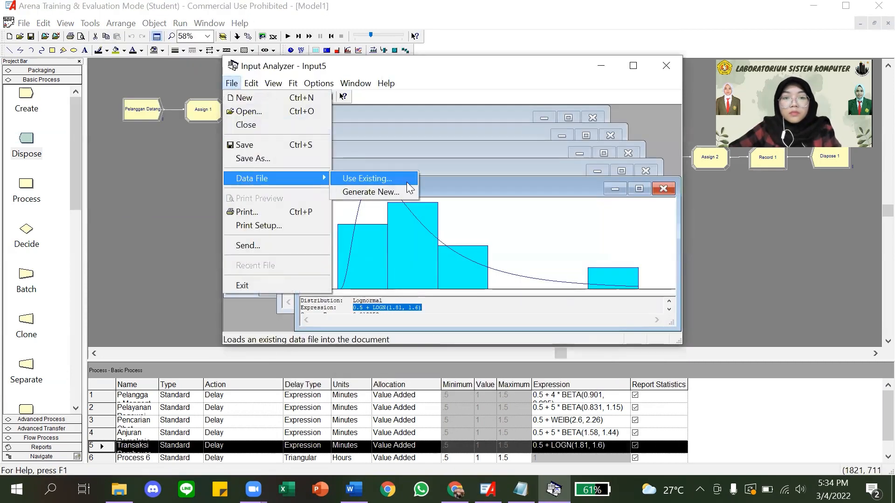
# Fit data file 6 in the Input Analyzer and configure Process 6 as Pemberian Obat with an Expression delay of POIS(2.4) in Minutes.
pyautogui.click(406, 182)
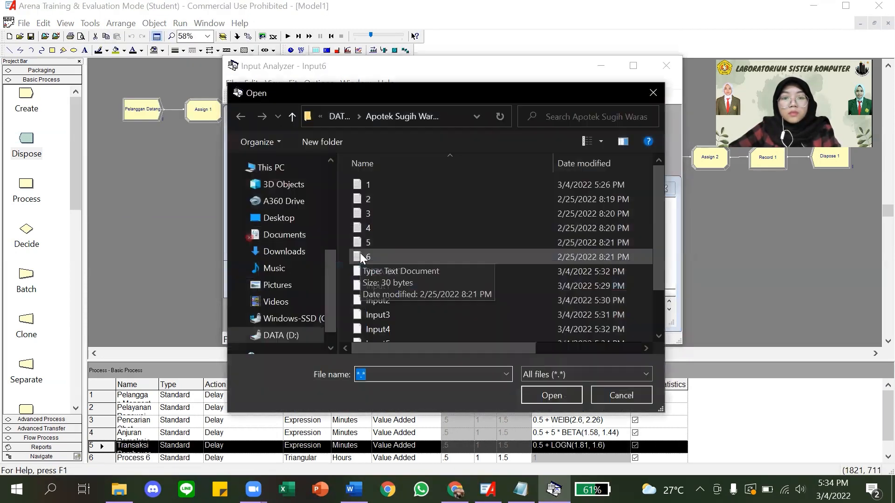
pyautogui.doubleClick(356, 259)
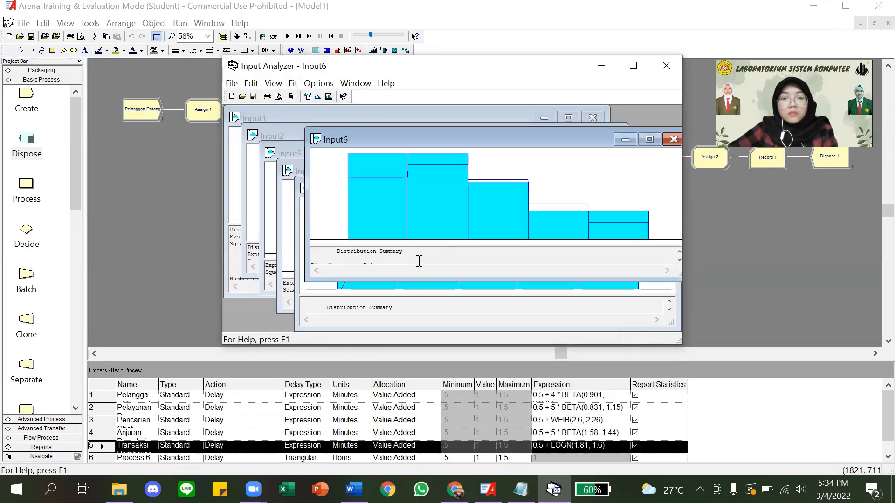
pyautogui.moveTo(365, 251); pyautogui.dragTo(396, 251)
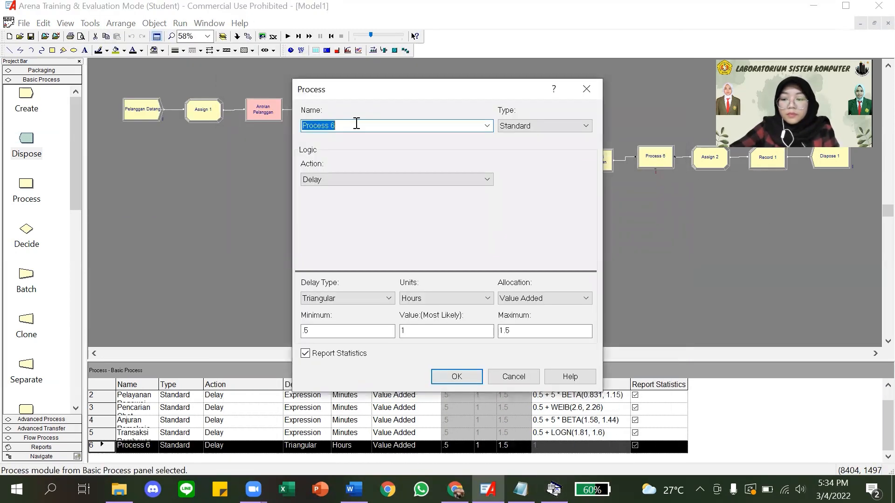
pyautogui.write('Pemberian Obat')
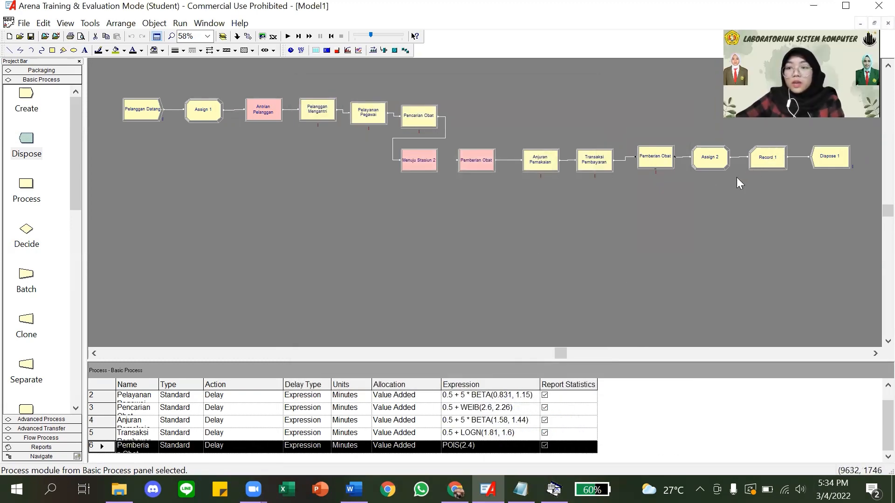
# Add an Entity Picture assignment to Assign 2 that sets the picture to Picture.Box.
pyautogui.doubleClick(711, 159)
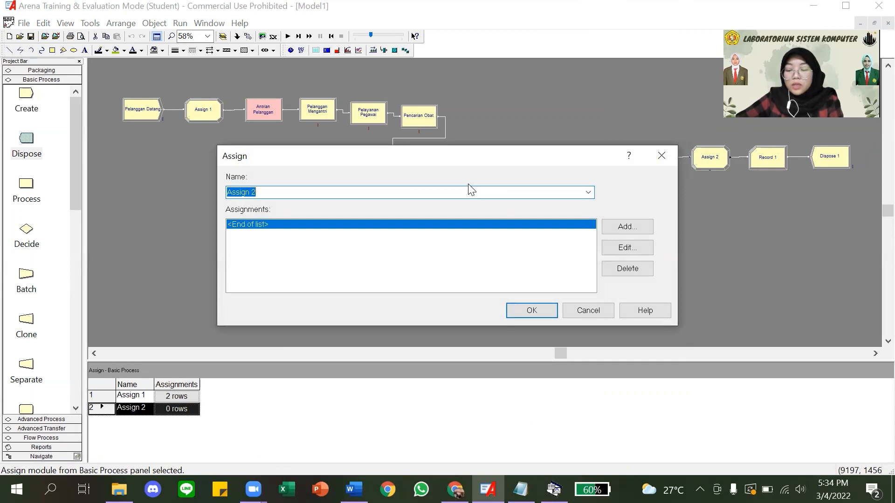
pyautogui.click(625, 227)
pyautogui.click(336, 223)
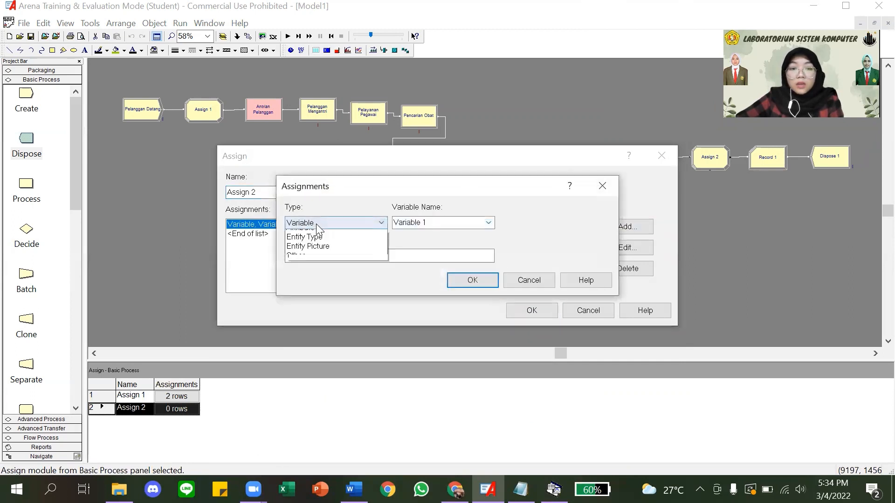
pyautogui.click(317, 282)
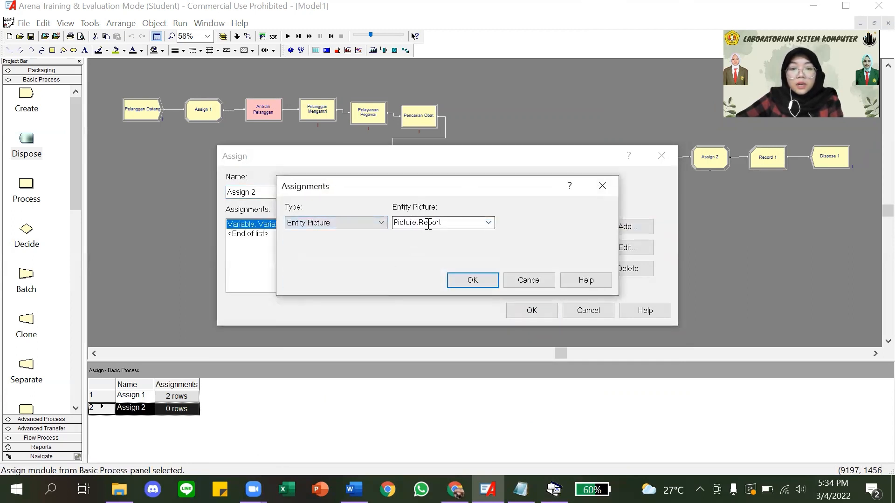
pyautogui.click(487, 223)
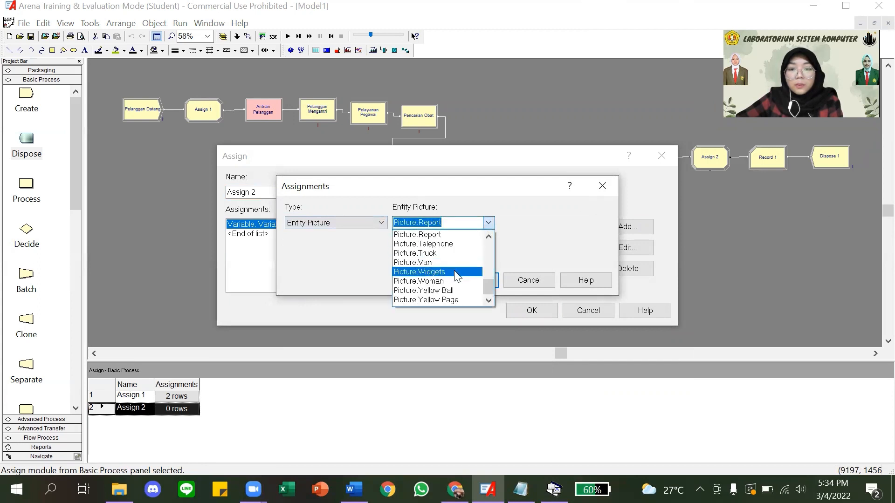
pyautogui.scroll(4, 443, 266)
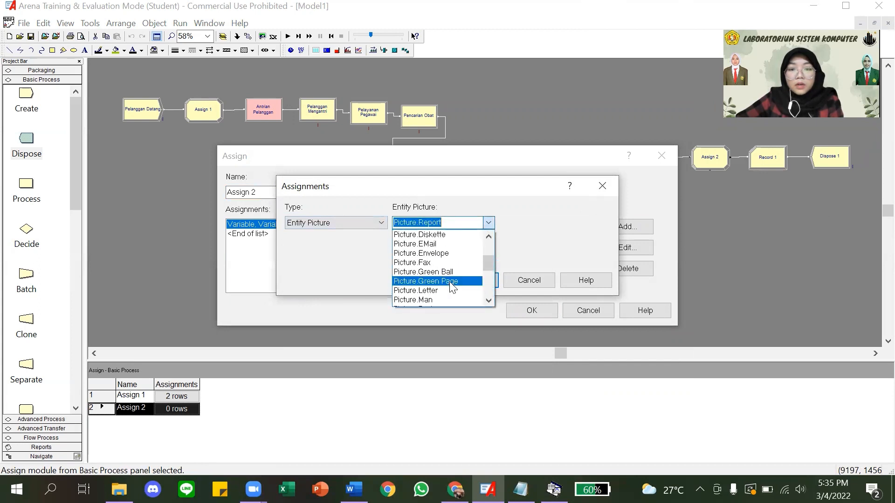
pyautogui.scroll(2, 440, 254)
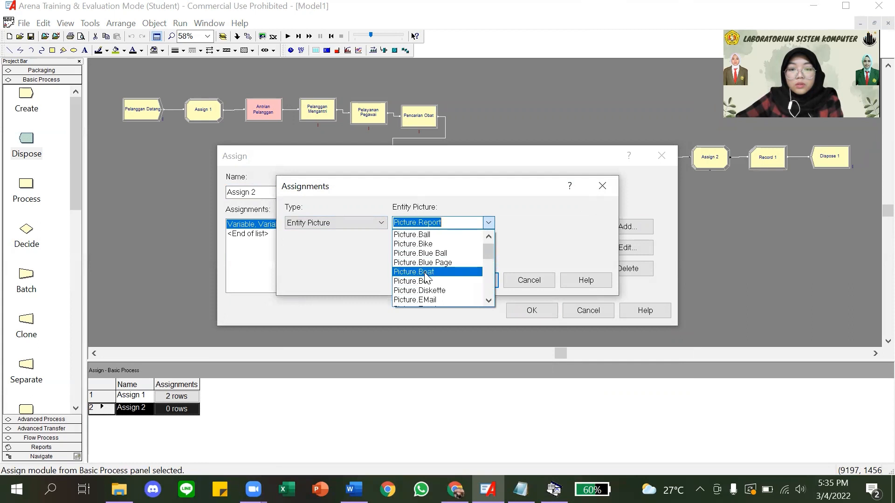
pyautogui.click(424, 281)
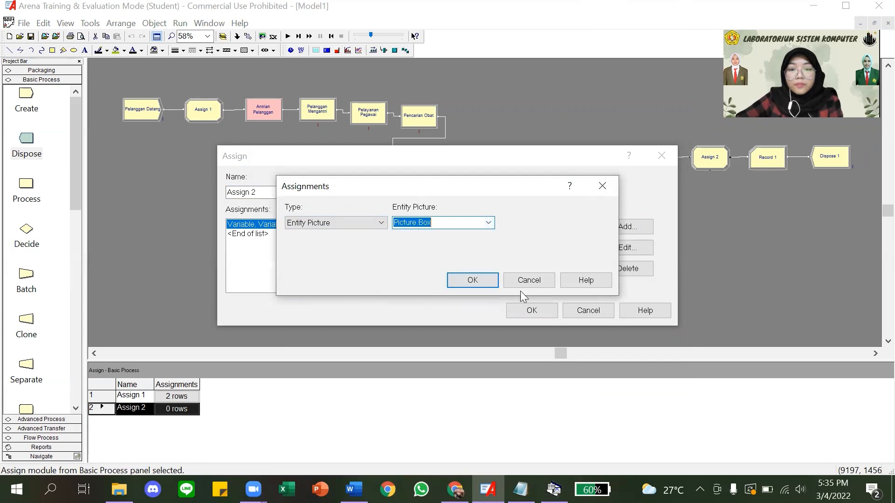
pyautogui.click(476, 282)
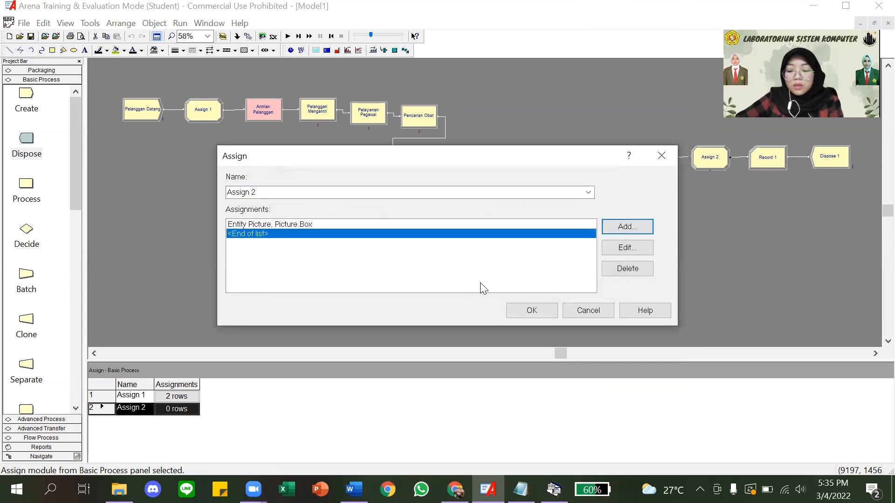
pyautogui.click(534, 310)
# Add a Count statistic with value 1 and counter name Waktu Total to Record 1.
pyautogui.doubleClick(767, 158)
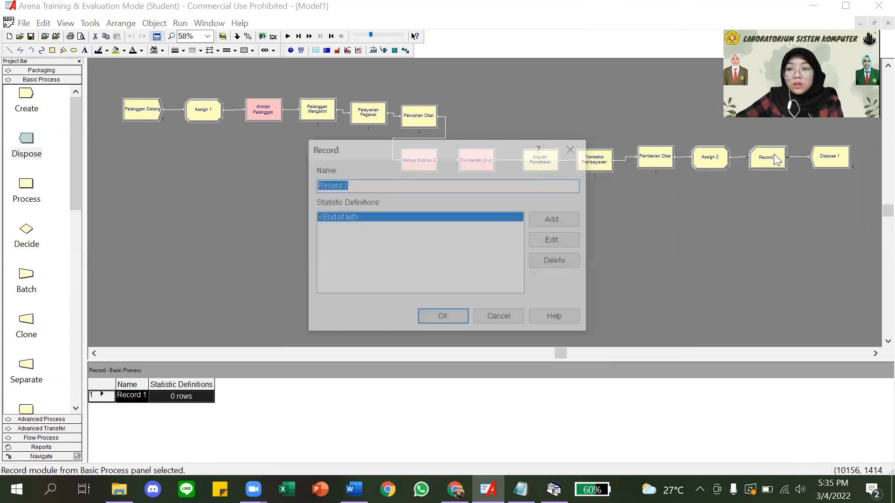
pyautogui.doubleClick(420, 217)
pyautogui.click(368, 283)
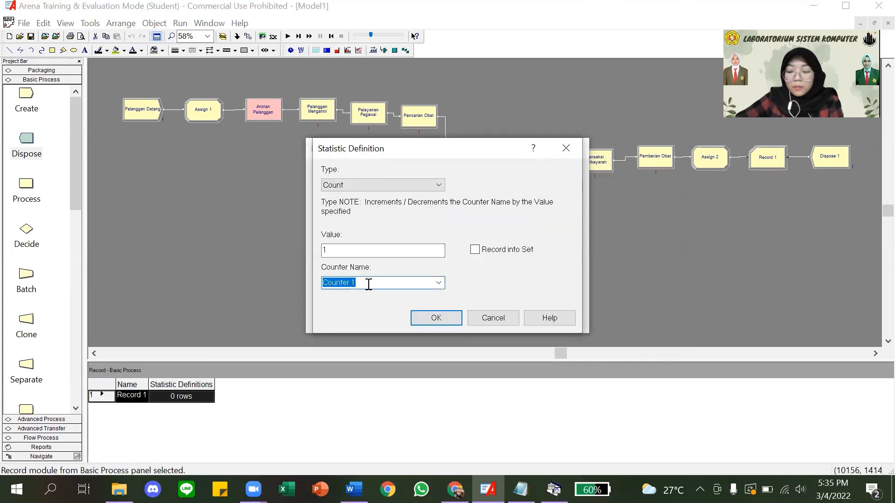
pyautogui.write('Wa')
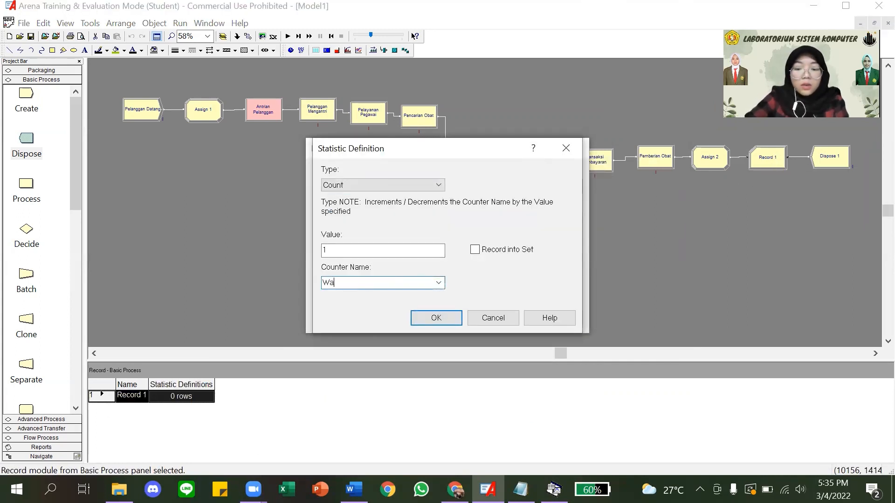
pyautogui.write('ktu Total')
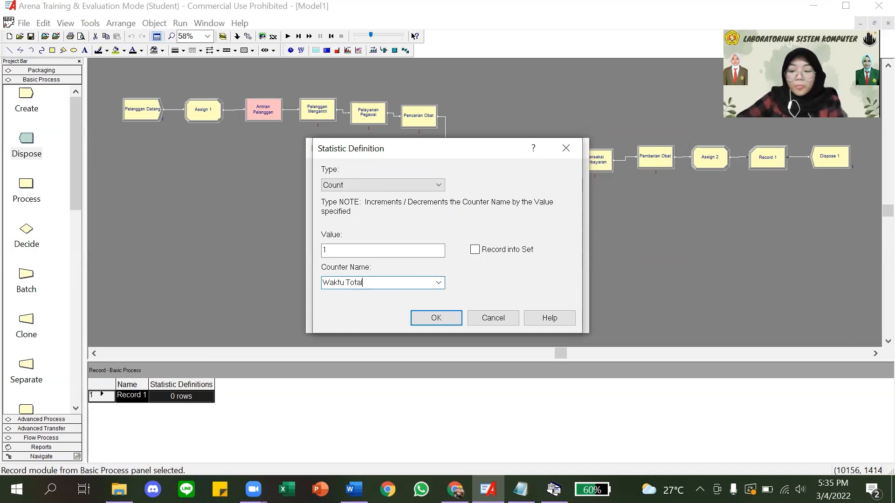
pyautogui.click(425, 317)
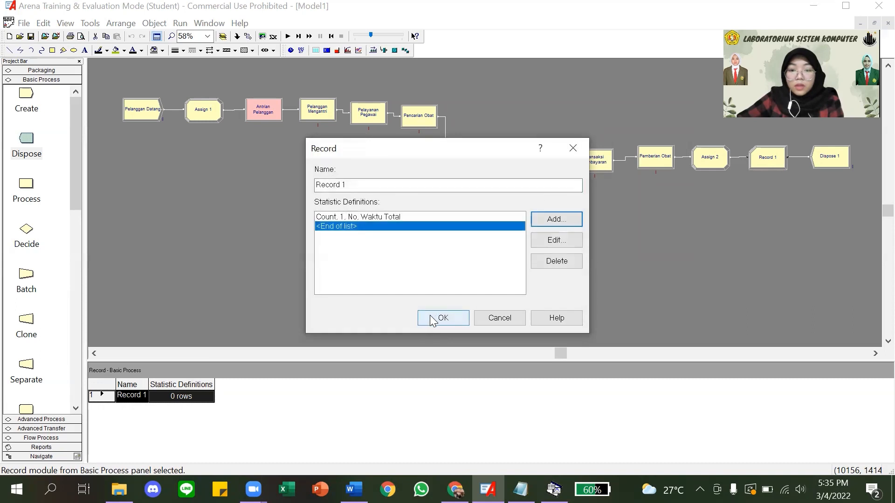
pyautogui.click(443, 321)
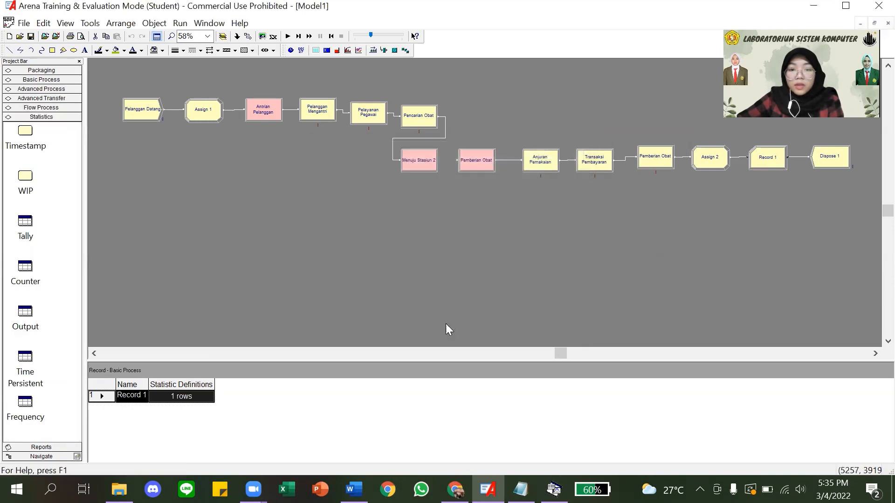
# Rename the Dispose 1 module as Simpan Gudang.
pyautogui.doubleClick(825, 159)
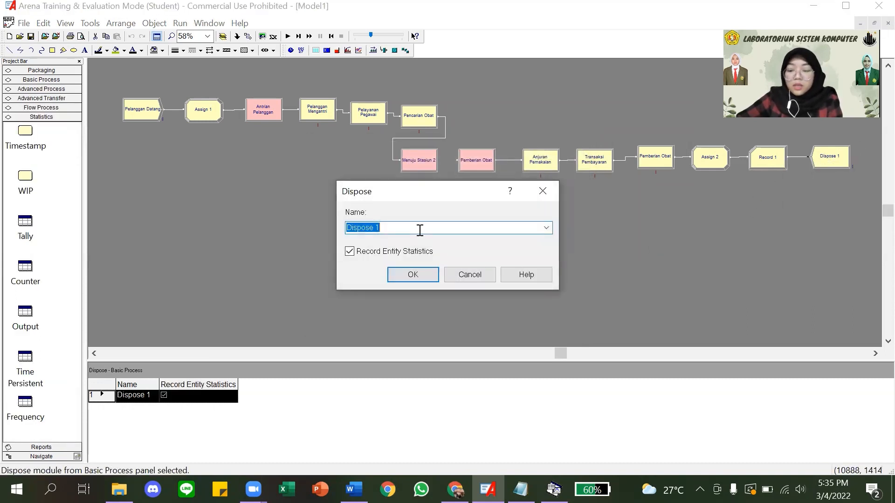
pyautogui.write('Simpan Gudang')
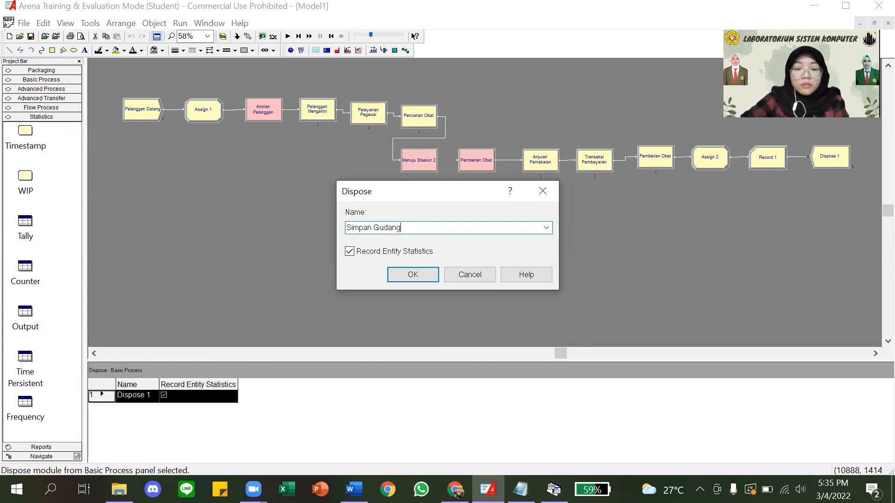
pyautogui.click(418, 278)
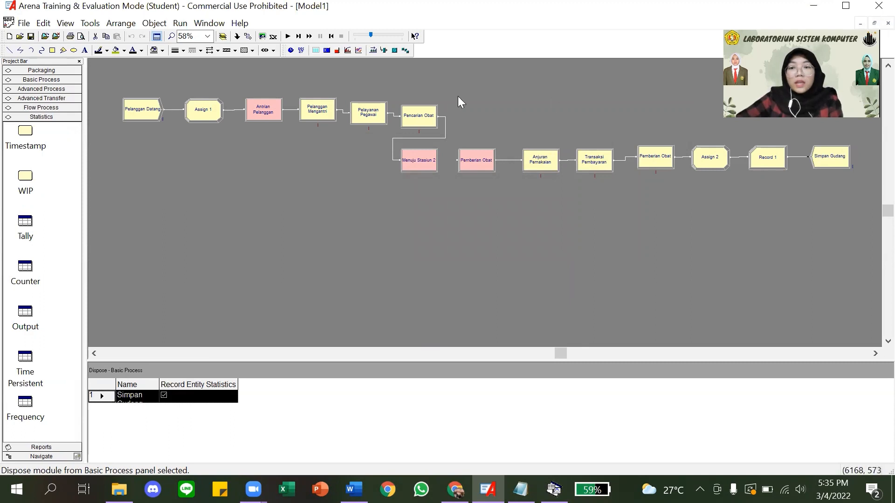
# Set the number of replications to 10 in the run setup.
pyautogui.click(180, 23)
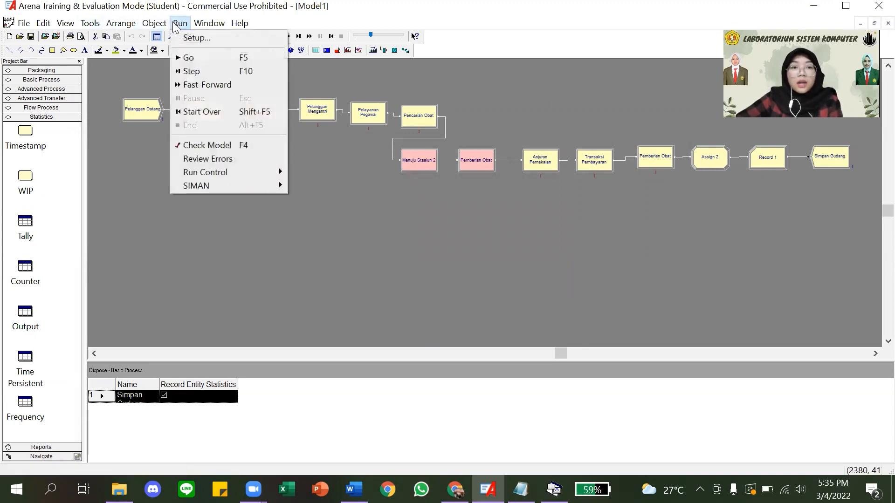
pyautogui.click(181, 37)
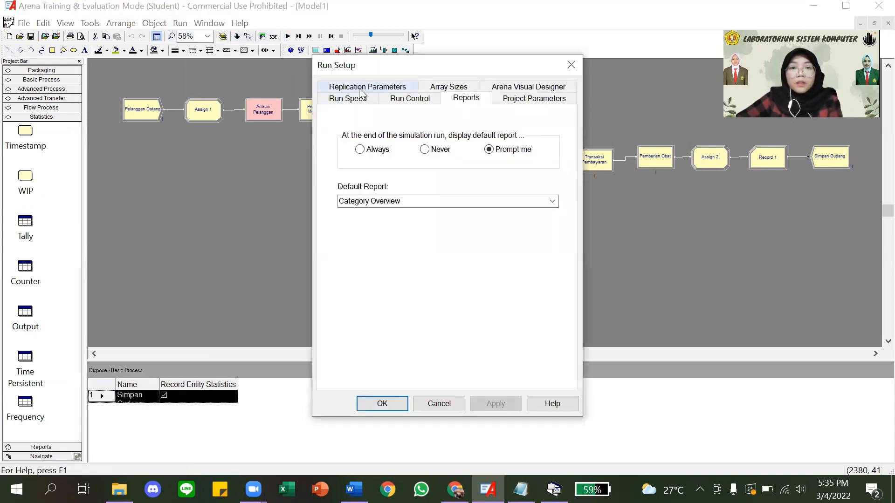
pyautogui.click(516, 99)
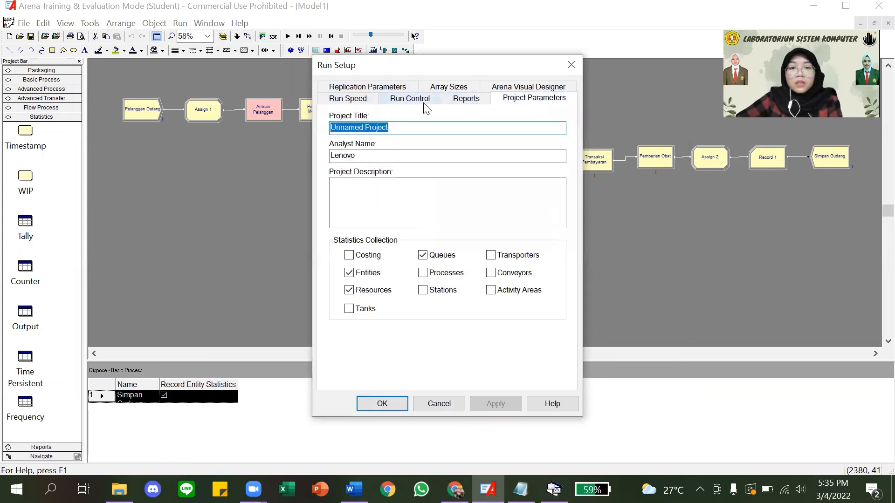
pyautogui.click(386, 89)
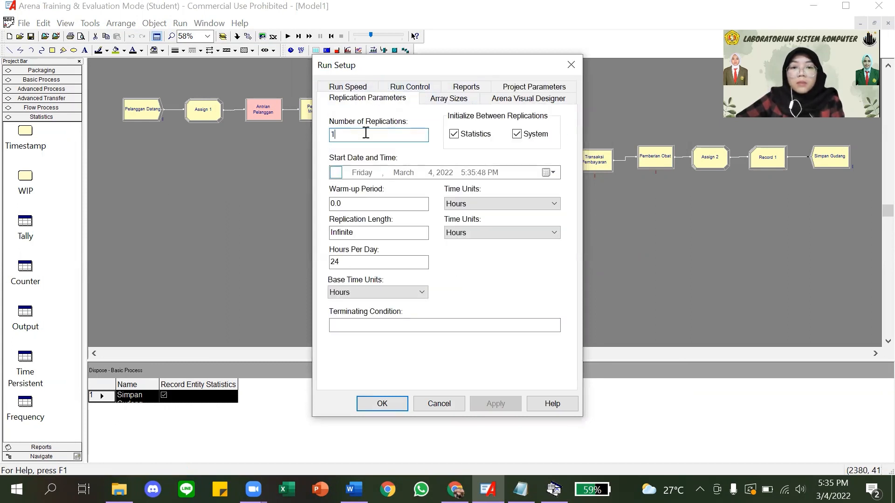
pyautogui.write('0')
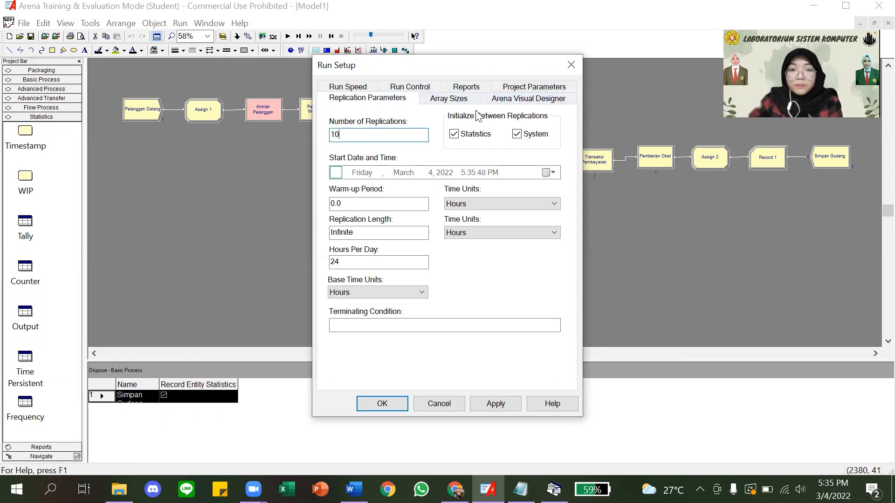
# Enable statistics collection for Costing, Tanks, Stations, Processes, Transporters, Conveyors and Activity Areas in the project parameters.
pyautogui.click(560, 87)
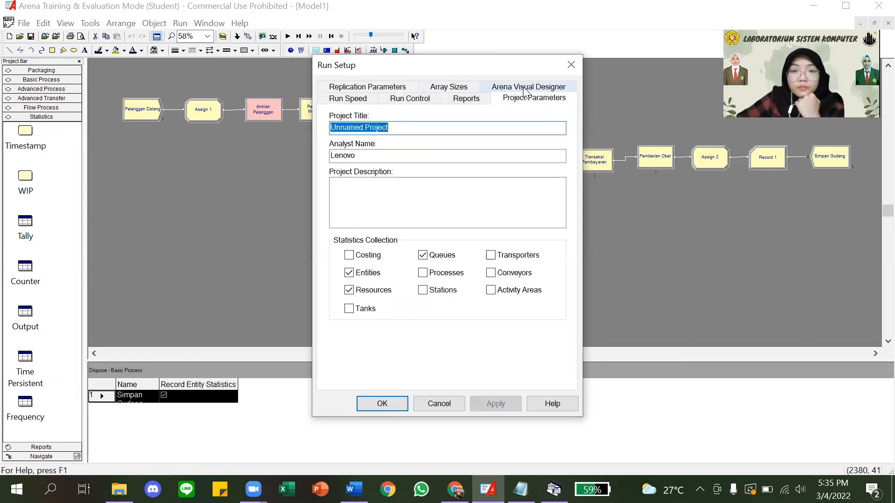
pyautogui.click(367, 256)
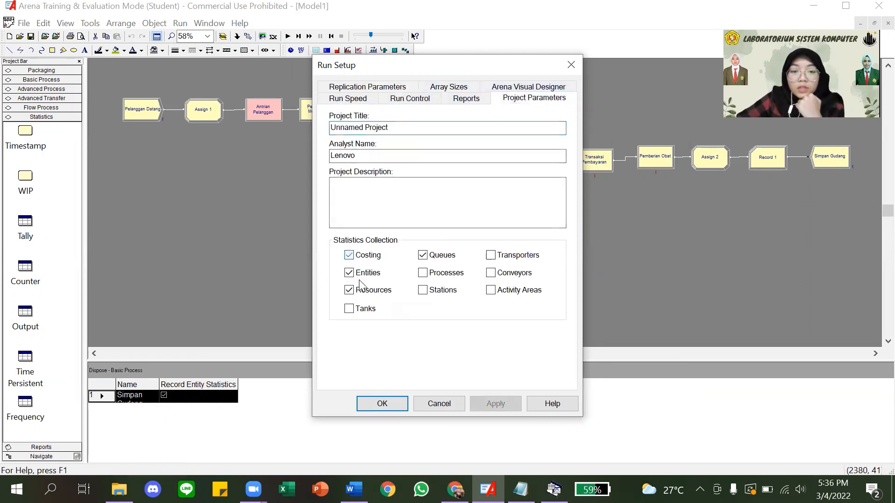
pyautogui.click(366, 308)
pyautogui.click(429, 293)
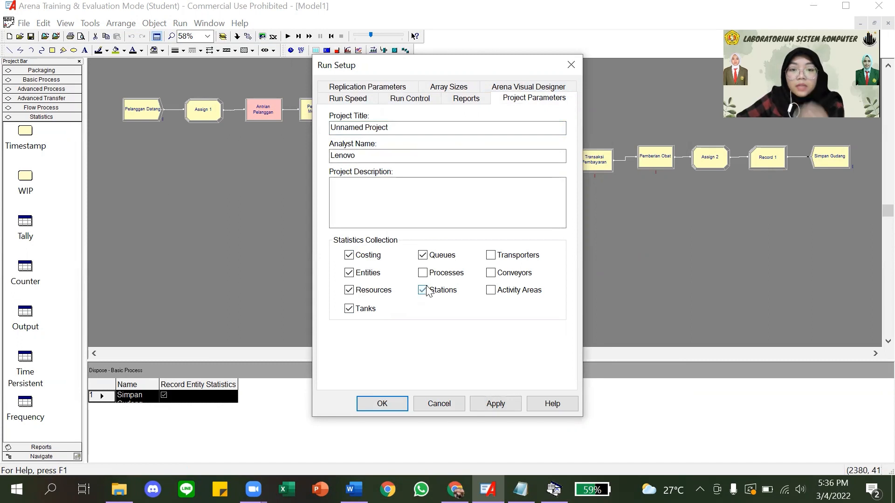
pyautogui.click(422, 274)
pyautogui.click(491, 256)
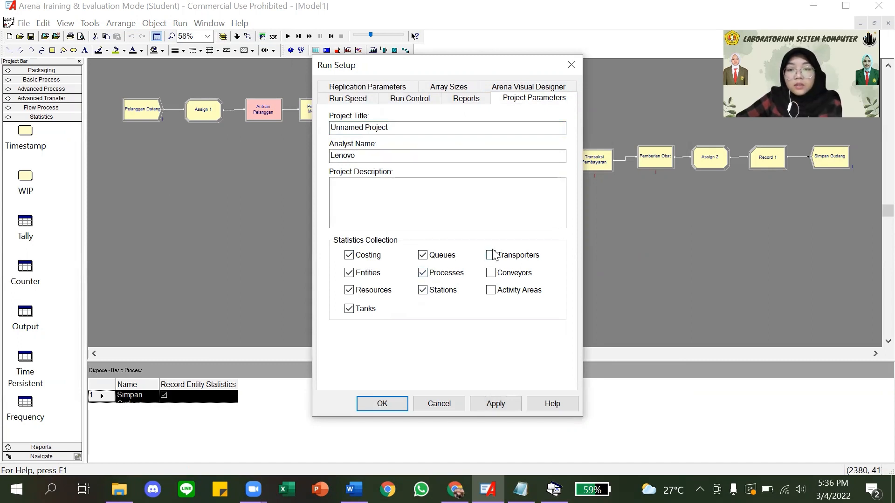
pyautogui.click(491, 277)
pyautogui.click(491, 292)
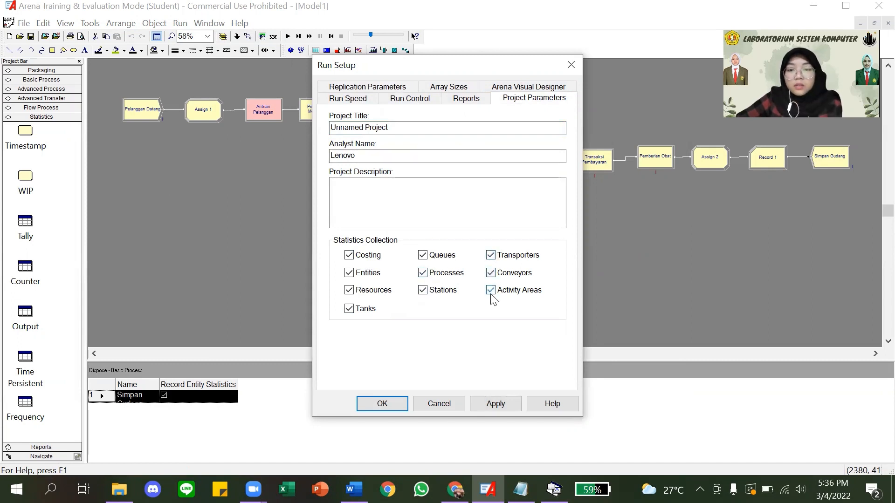
# Set the default report to SIMAN Summary Report(.out file) and apply the run setup.
pyautogui.click(479, 100)
pyautogui.click(417, 204)
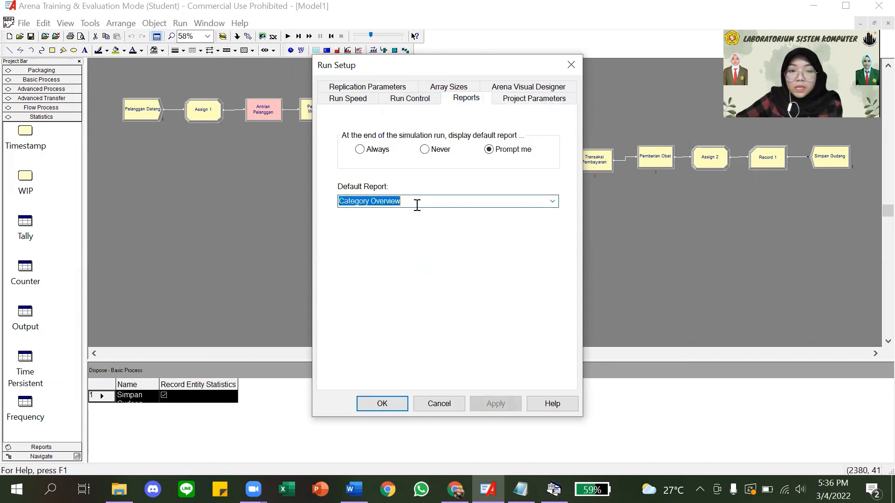
pyautogui.click(552, 202)
pyautogui.click(371, 314)
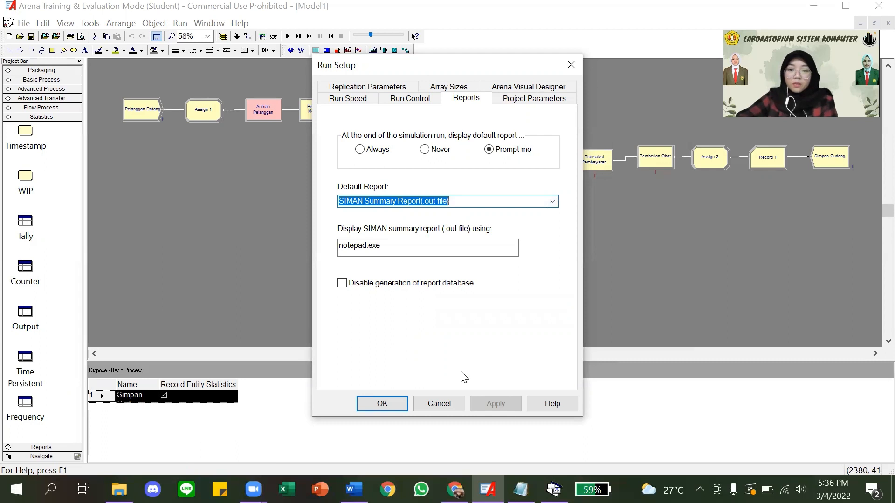
pyautogui.click(383, 404)
# Run the simulation to completion and open its results report.
pyautogui.click(180, 24)
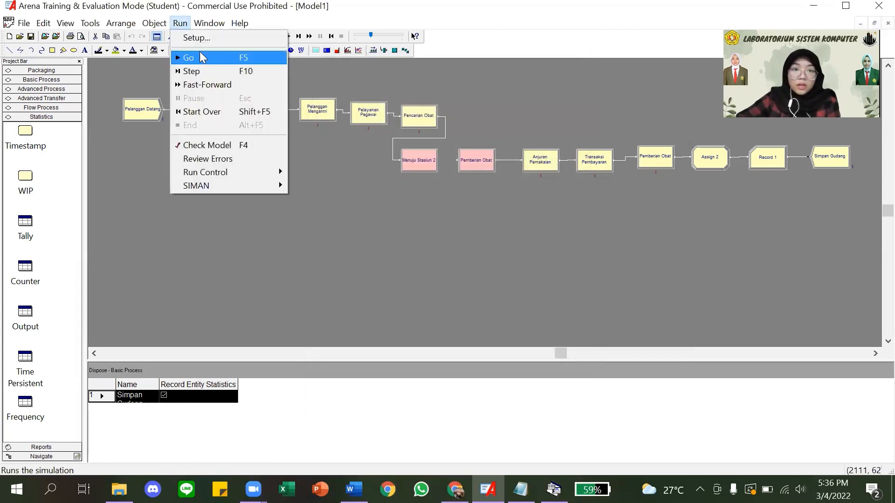
pyautogui.click(201, 57)
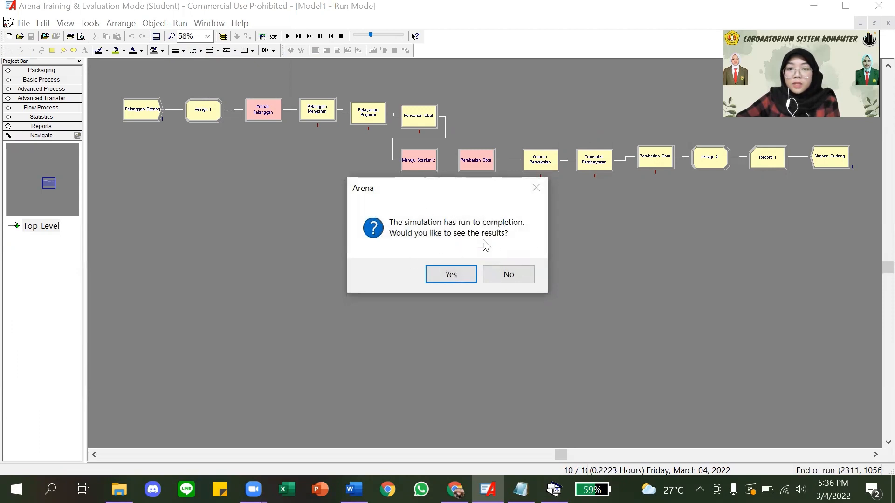
pyautogui.click(453, 275)
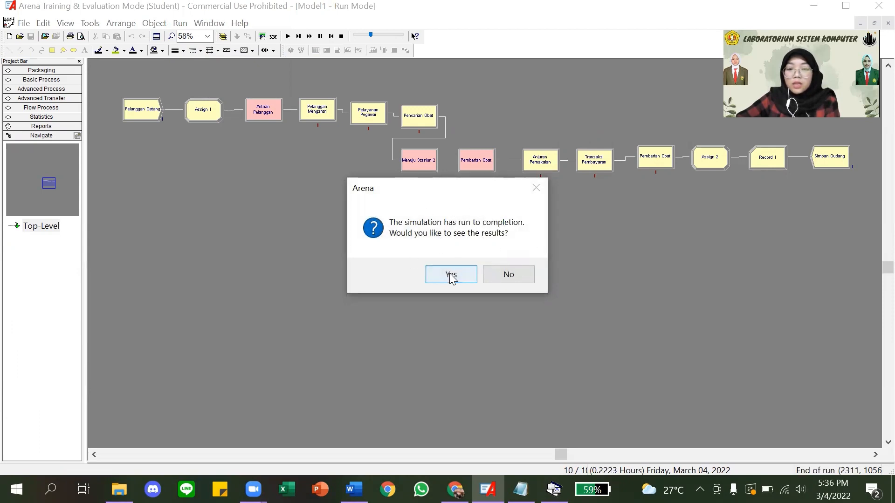
pyautogui.click(333, 91)
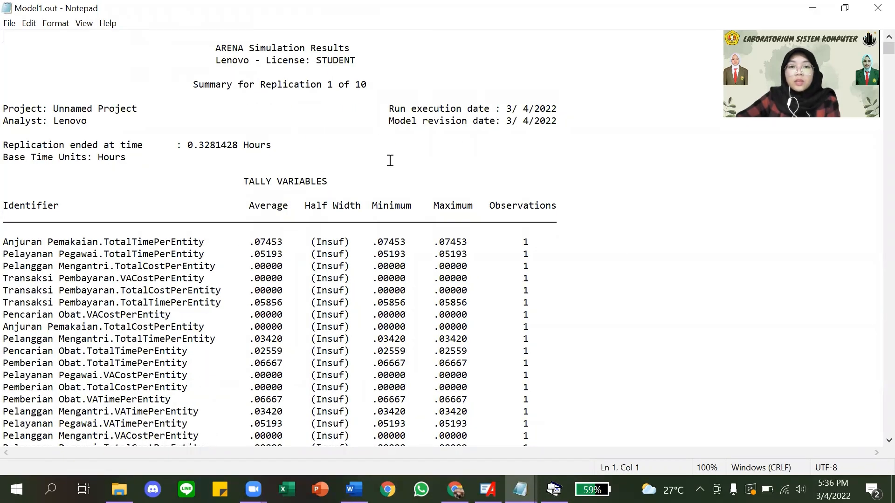
# Examine the summary for replication 1 in the results file and highlight the line with the replication's end time.
pyautogui.scroll(-6, 322, 144)
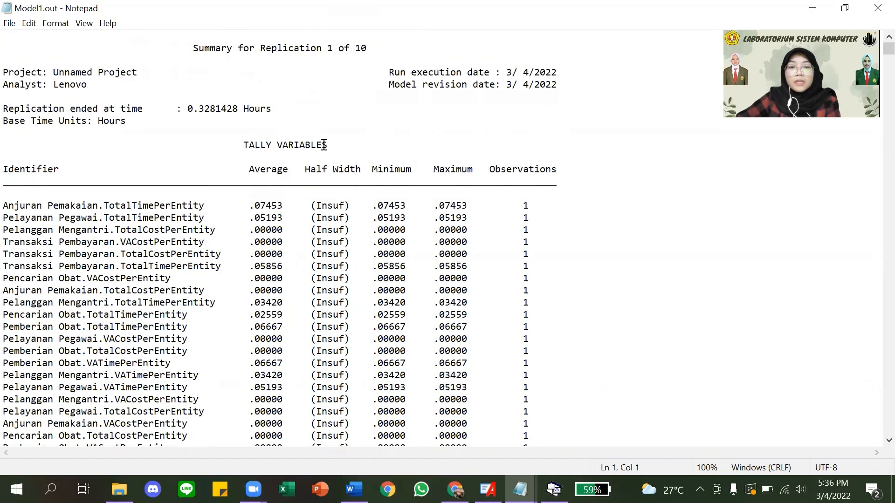
pyautogui.scroll(4, 324, 145)
pyautogui.scroll(2, 324, 145)
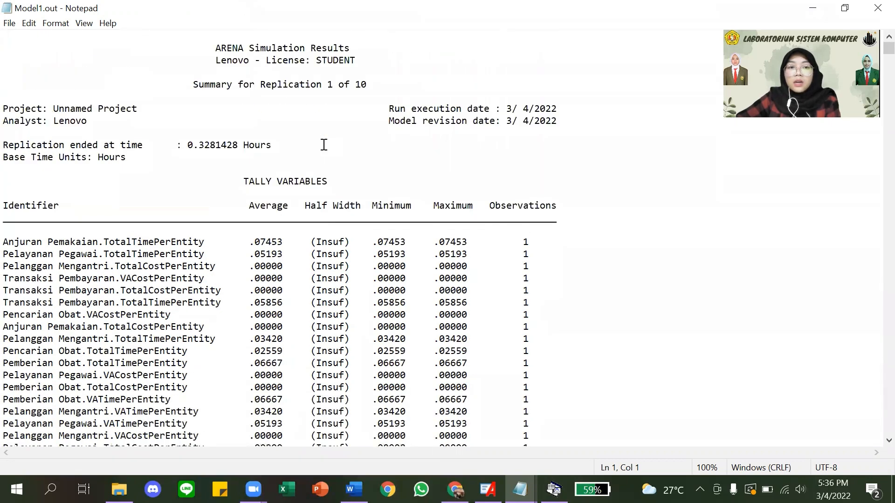
pyautogui.scroll(-1, 324, 145)
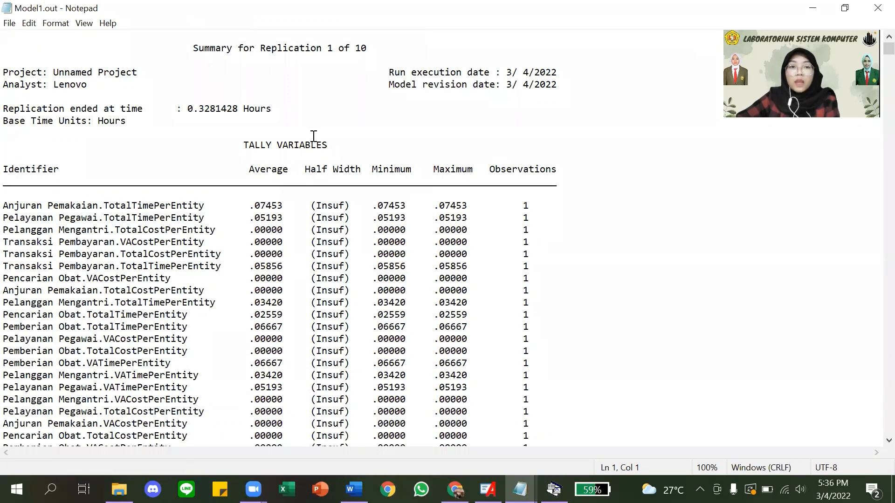
pyautogui.scroll(1, 291, 111)
pyautogui.moveTo(278, 145); pyautogui.dragTo(8, 148)
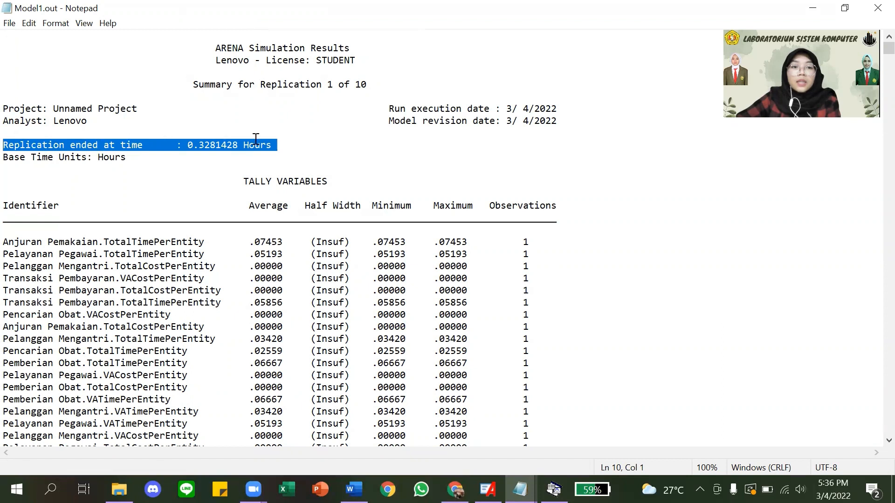
pyautogui.click(276, 146)
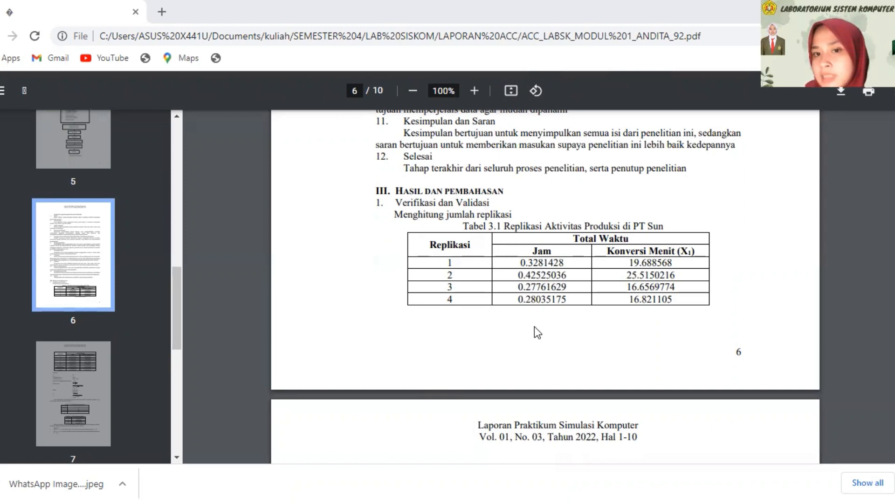
# Review the PDF report's replication time table and its half-width and minimum replication count calculations.
pyautogui.scroll(-5, 560, 219)
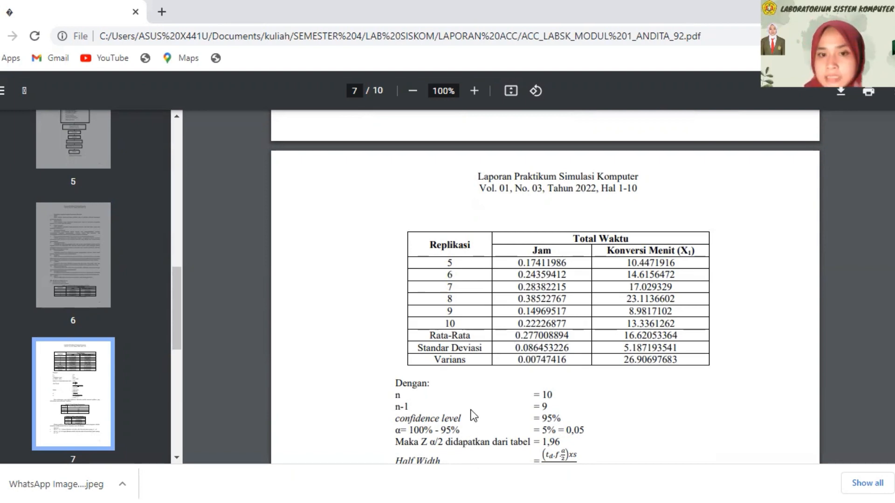
pyautogui.scroll(-1, 473, 414)
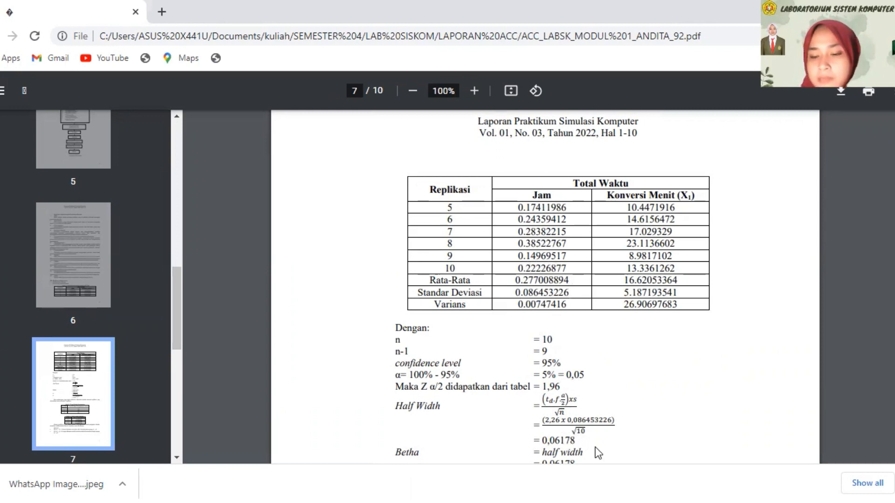
pyautogui.scroll(-3, 598, 452)
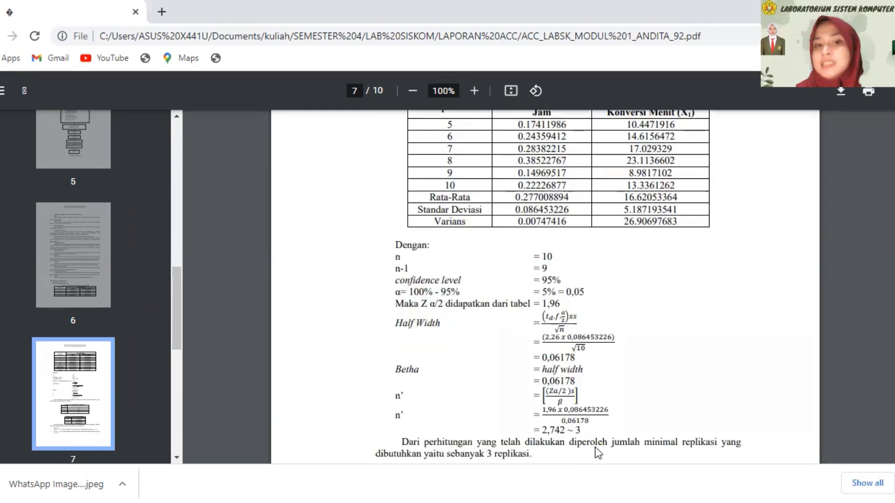